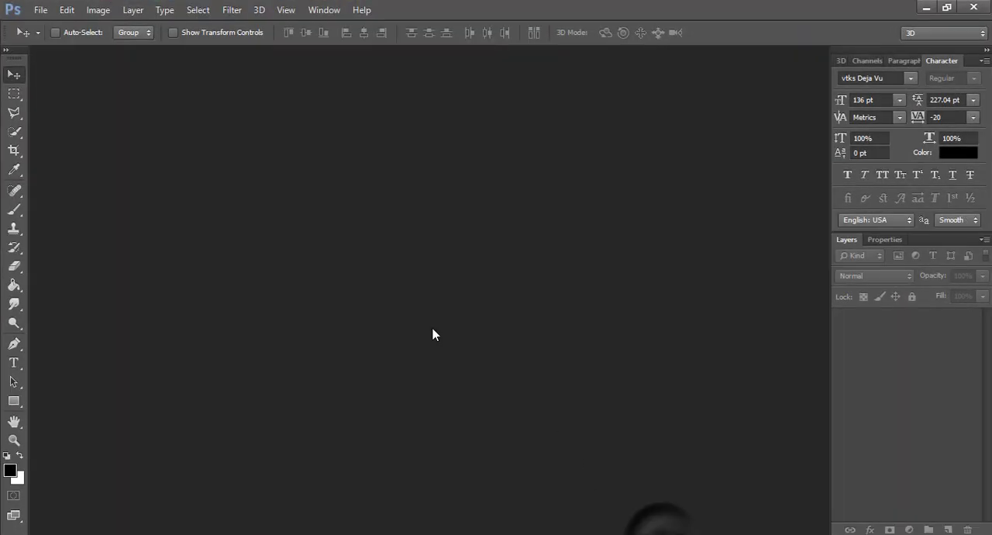
# Create a new 1920 x 1080 pixel document named "Gold Effect" with a white background.
pyautogui.click(40, 9)
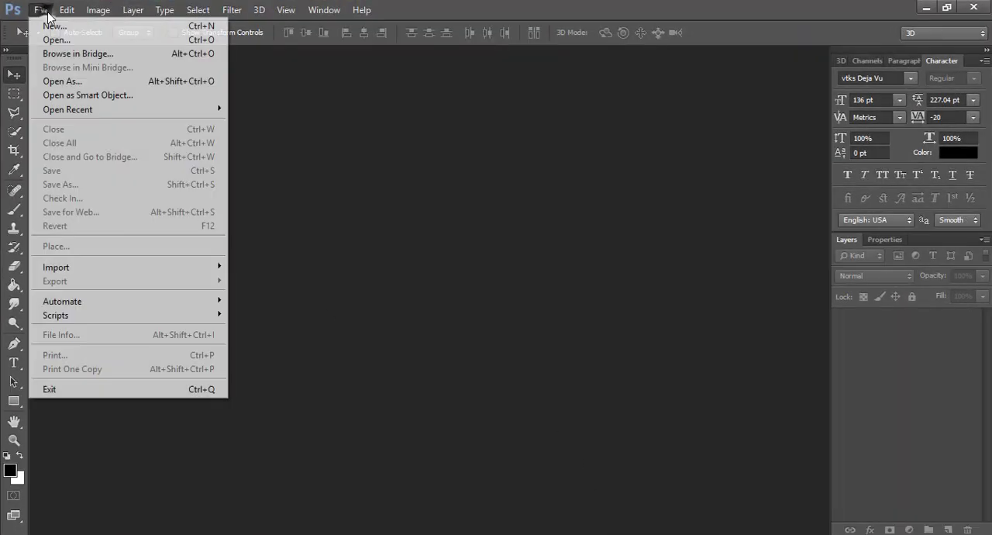
pyautogui.click(35, 24)
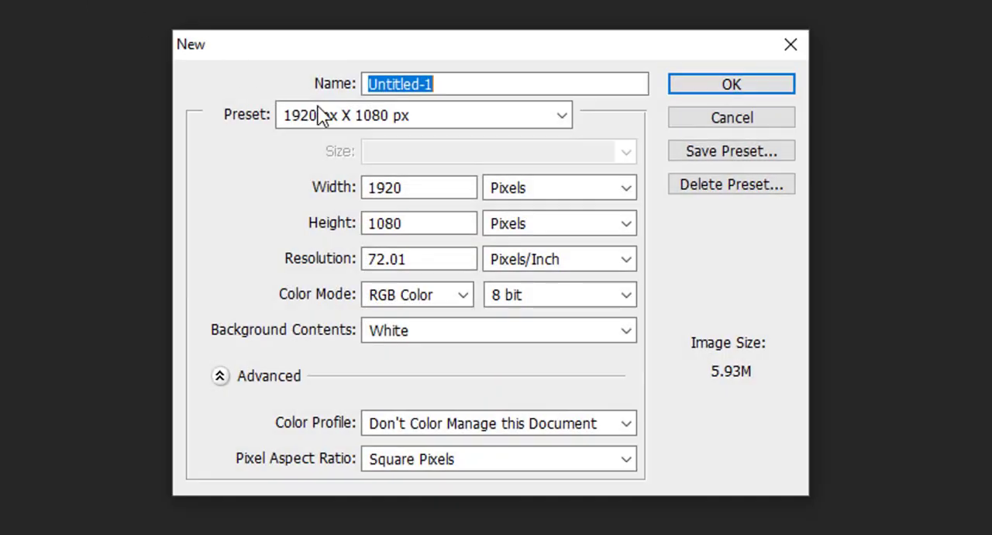
pyautogui.doubleClick(411, 186)
pyautogui.moveTo(409, 223); pyautogui.dragTo(365, 220)
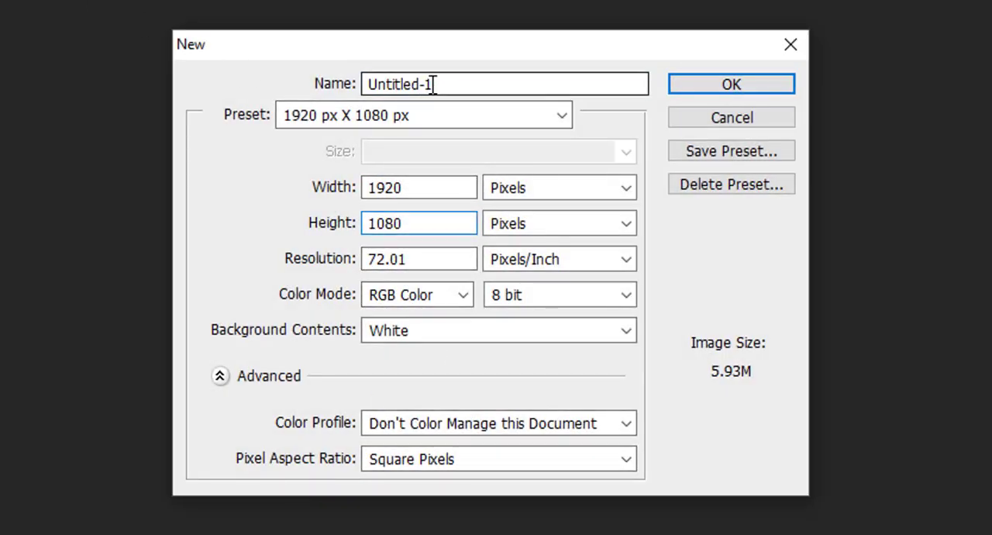
pyautogui.moveTo(434, 84); pyautogui.dragTo(333, 117)
pyautogui.write('Gold Effect')
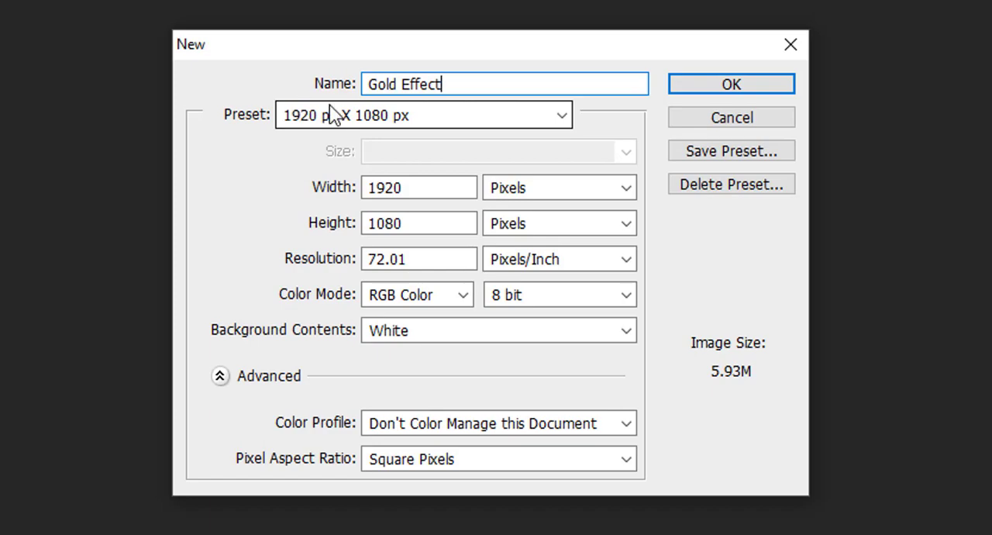
pyautogui.click(732, 89)
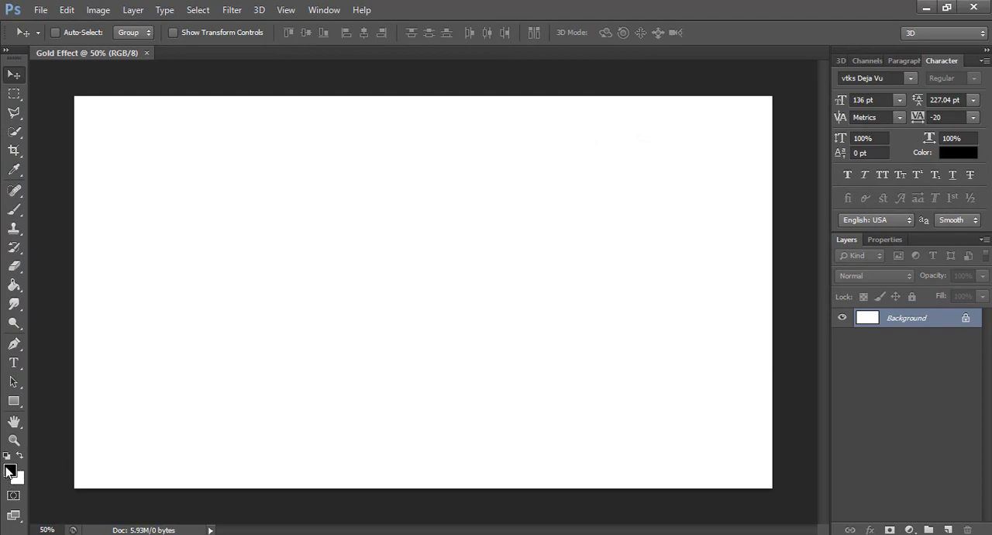
# Fill the Background layer with the black foreground colour using the Paint Bucket.
pyautogui.click(14, 285)
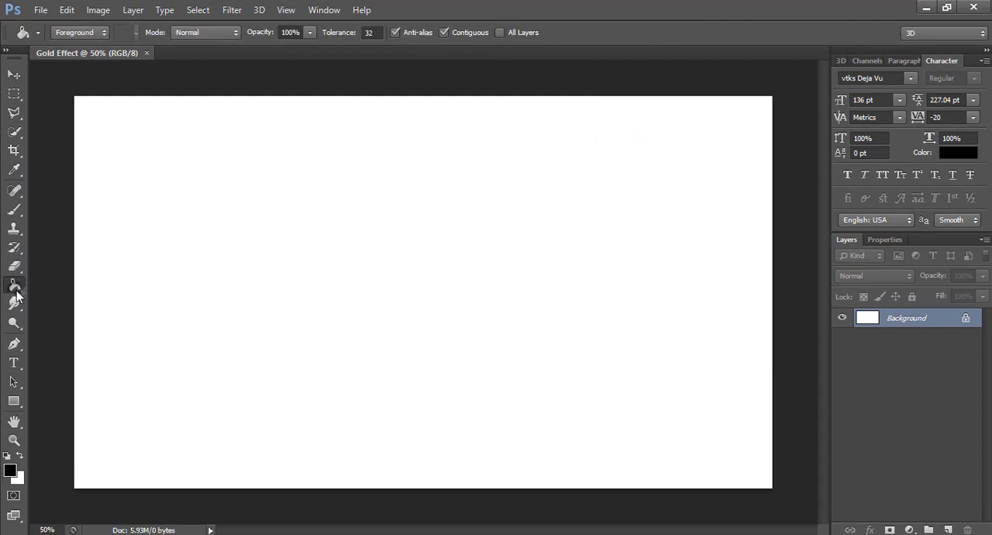
pyautogui.click(106, 275)
pyautogui.click(14, 75)
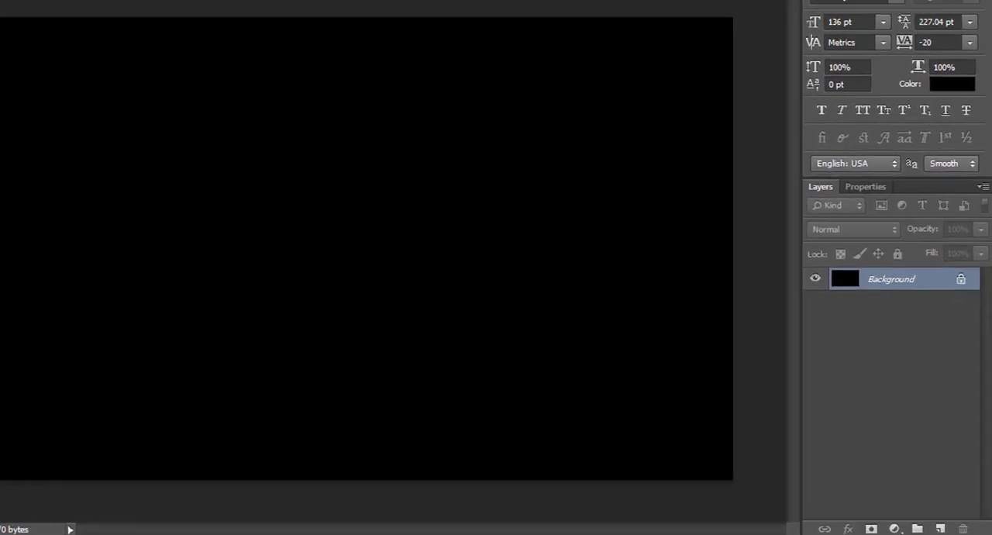
# Add a Gradient Fill layer above the background using the black-to-white foreground-to-background gradient.
pyautogui.click(826, 524)
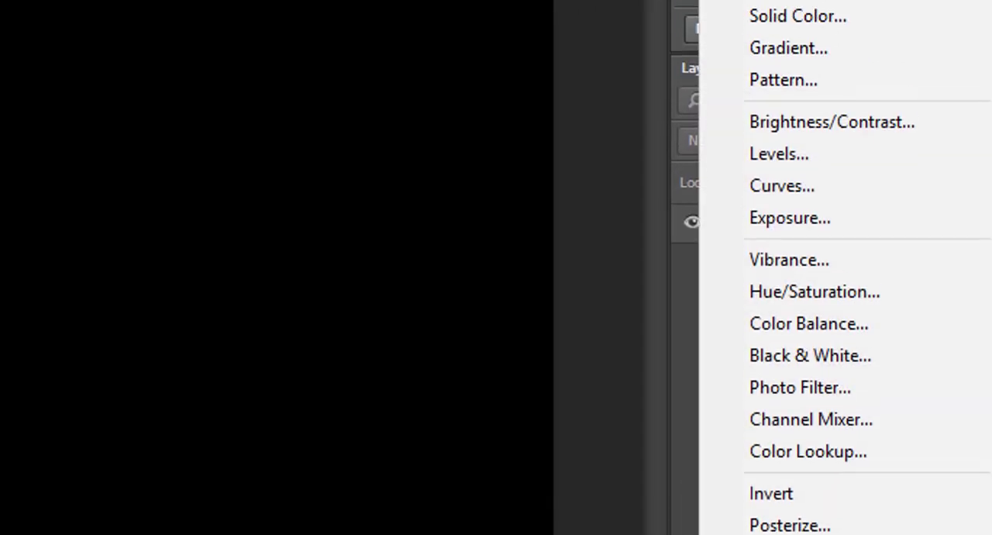
pyautogui.click(782, 111)
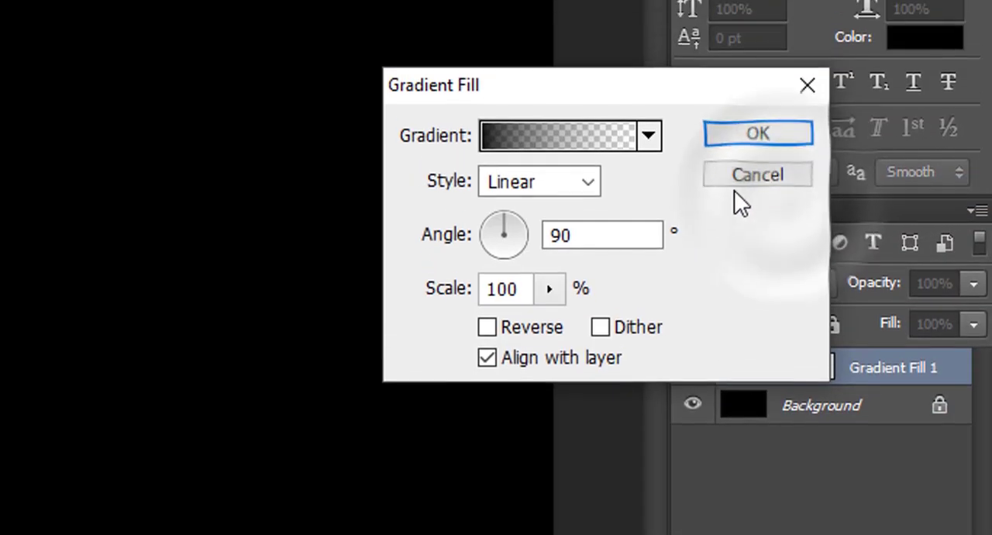
pyautogui.click(650, 56)
pyautogui.click(419, 222)
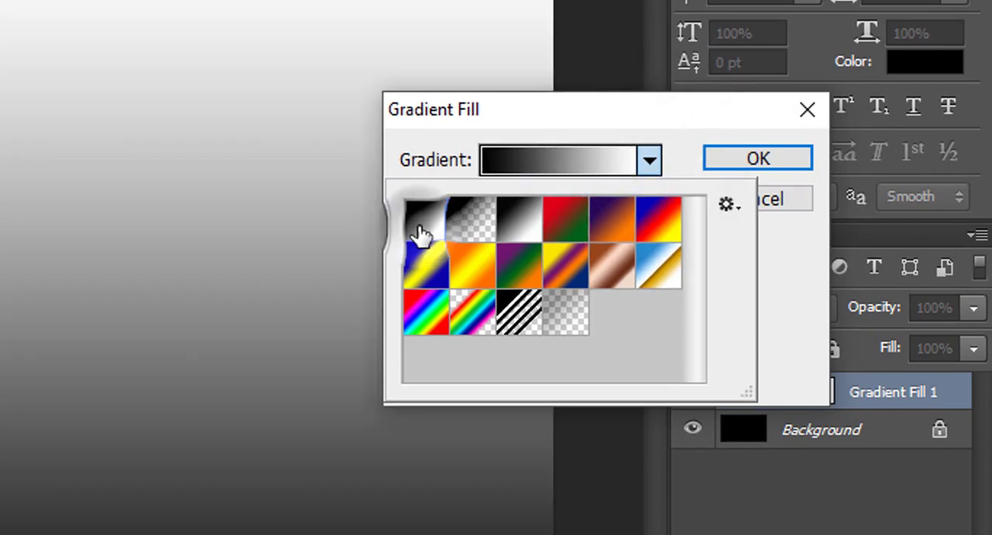
pyautogui.click(768, 275)
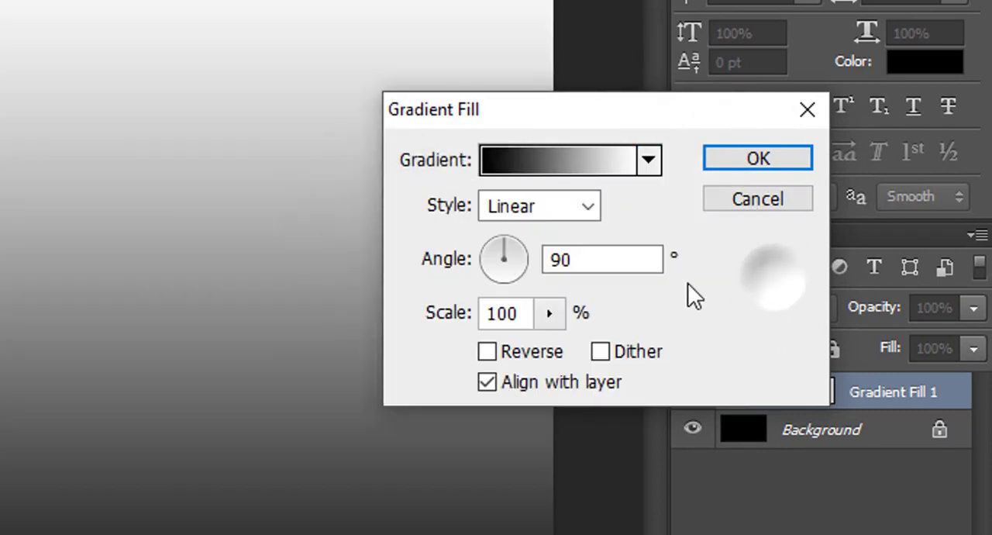
# Set the gradient fill's style to Radial and its scale to 1000%, and apply it.
pyautogui.click(541, 210)
pyautogui.click(551, 260)
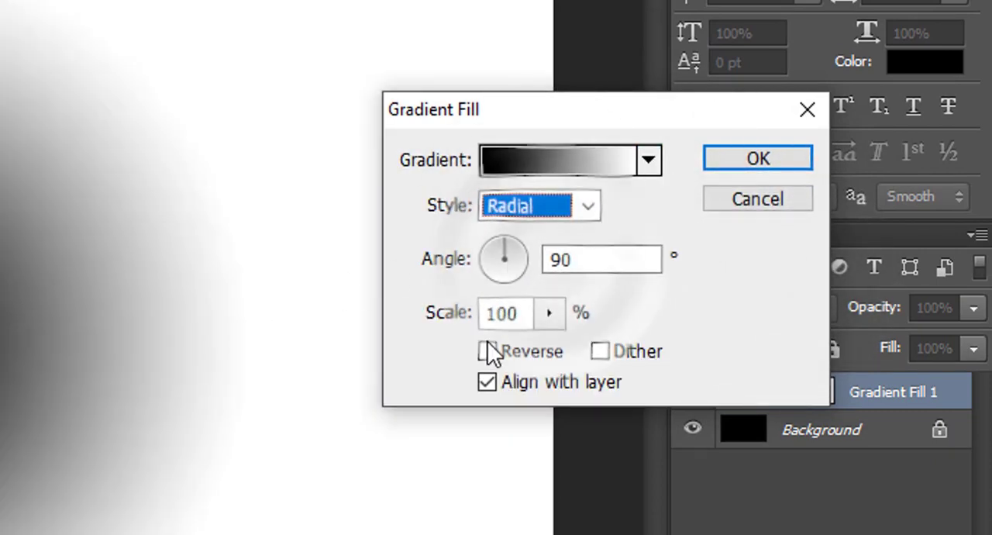
pyautogui.click(551, 313)
pyautogui.moveTo(547, 349); pyautogui.dragTo(713, 359)
pyautogui.click(733, 307)
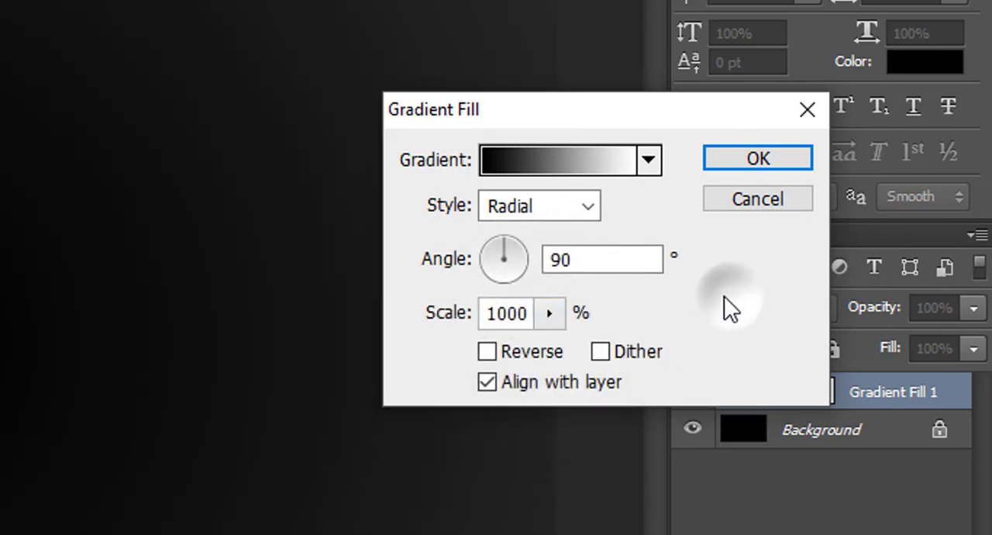
pyautogui.click(756, 160)
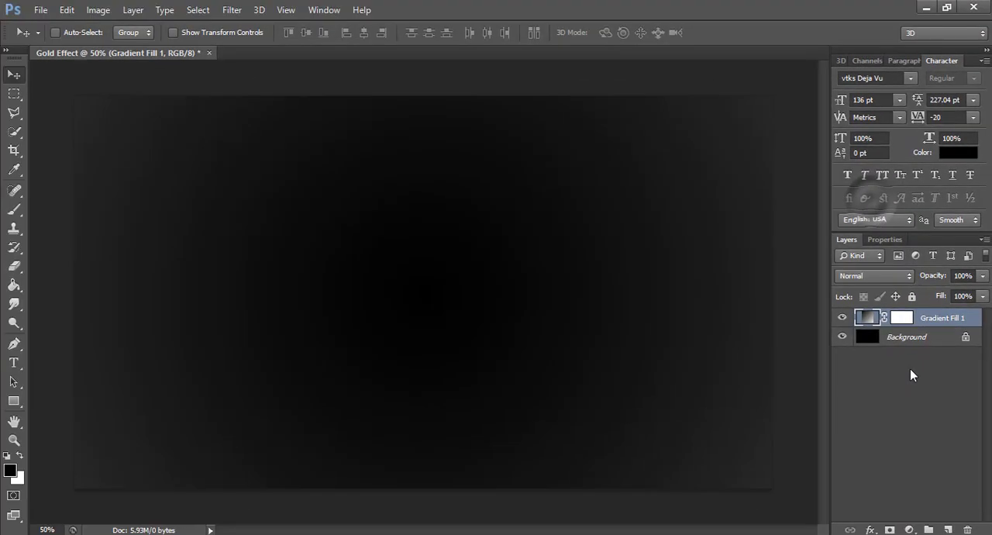
# Add a new layer above the gradient fill and enter the text "GOLD" on the canvas.
pyautogui.click(897, 403)
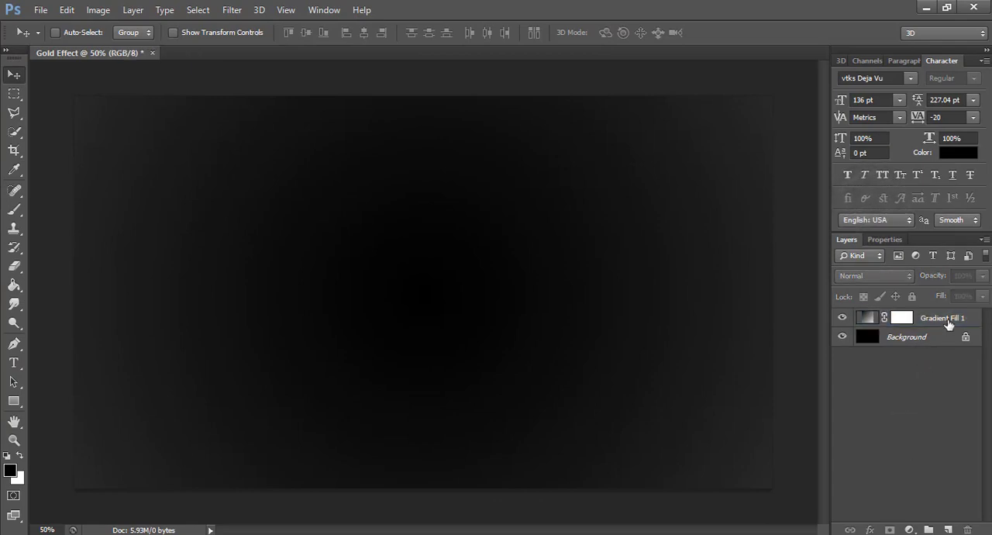
pyautogui.click(948, 529)
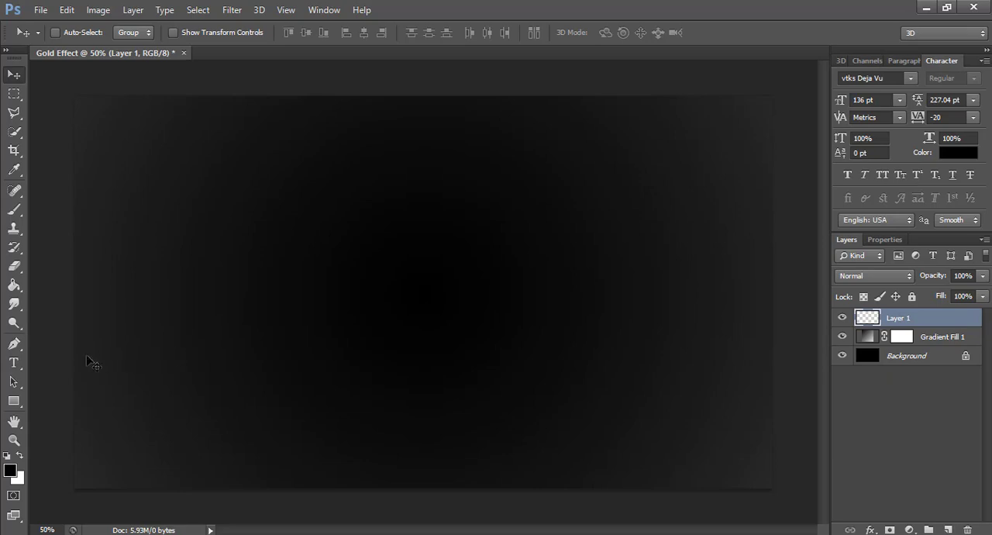
pyautogui.press('t')
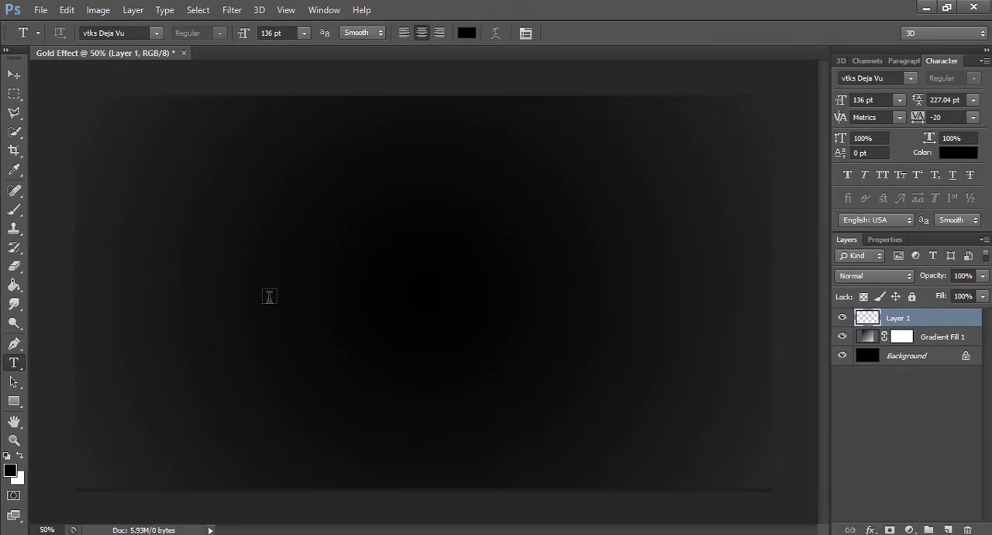
pyautogui.click(269, 300)
pyautogui.write('GO')
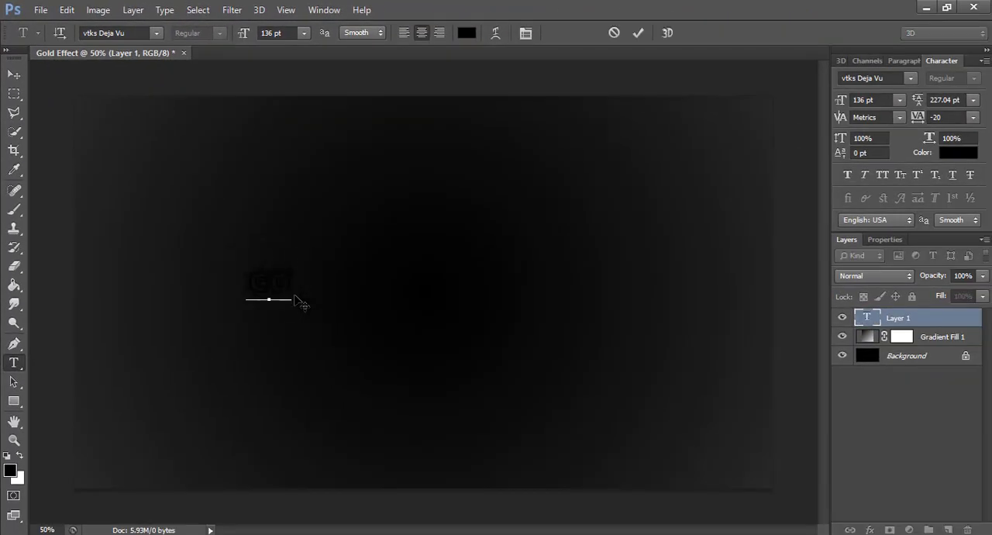
pyautogui.write('LD')
# Change the colour of the whole GOLD text to white and commit the text.
pyautogui.moveTo(313, 293); pyautogui.dragTo(227, 292)
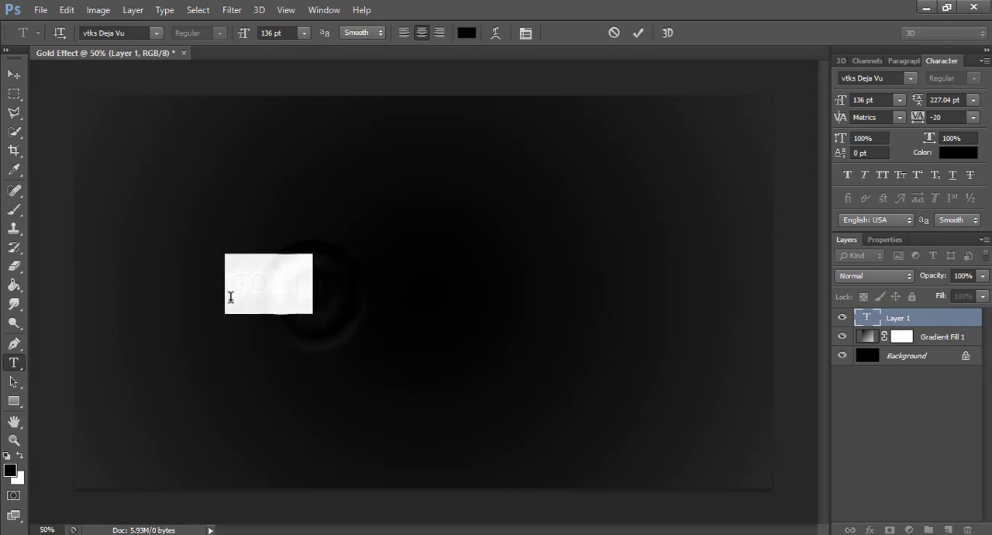
pyautogui.click(461, 36)
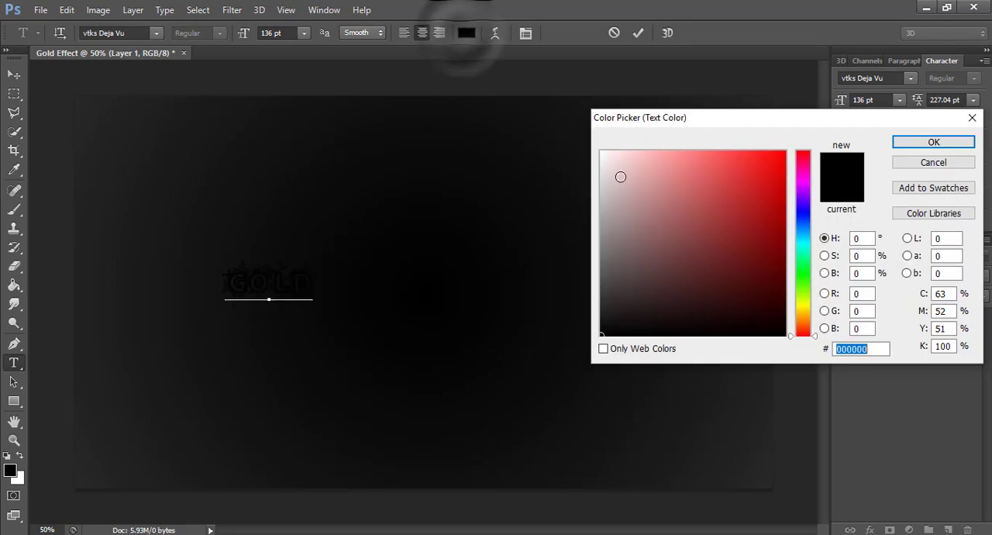
pyautogui.moveTo(621, 175); pyautogui.dragTo(593, 147)
pyautogui.click(934, 142)
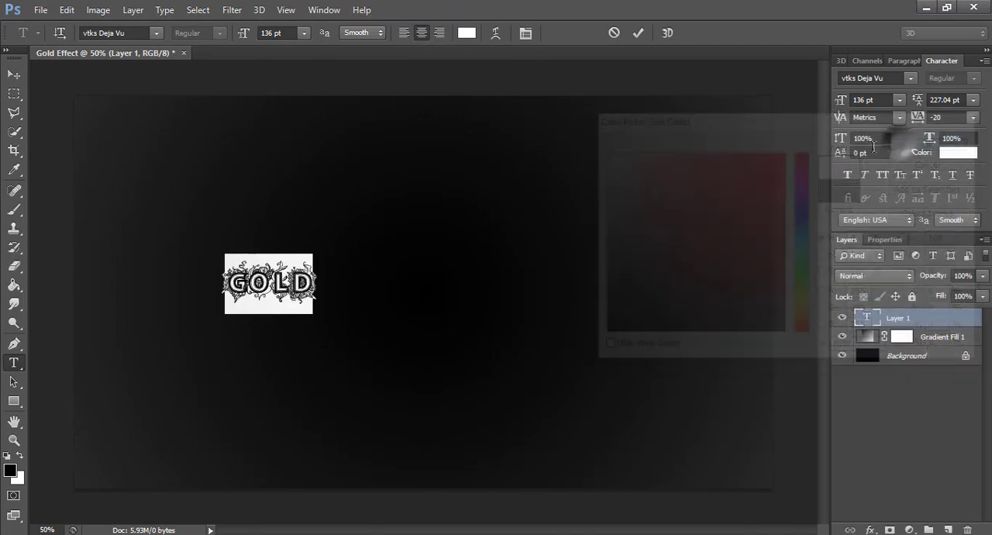
pyautogui.click(638, 33)
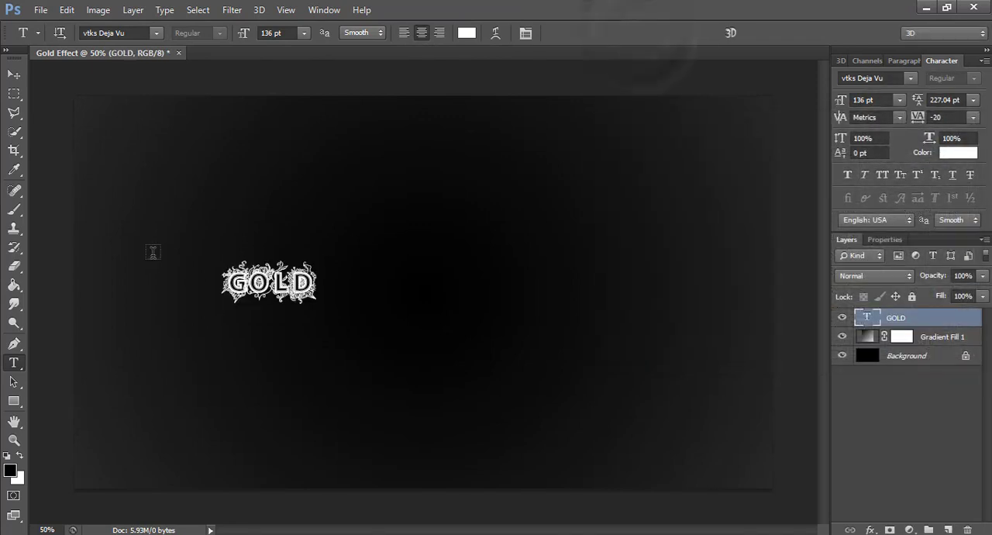
# Enlarge the GOLD text to about 560% with Free Transform so it spans most of the canvas.
pyautogui.press('v')
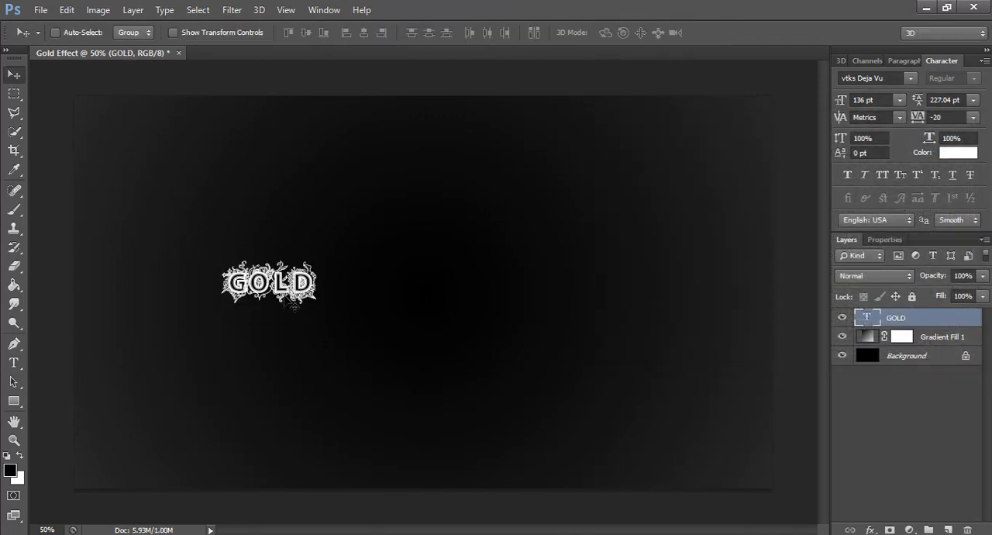
pyautogui.hotkey('ctrl', 't')
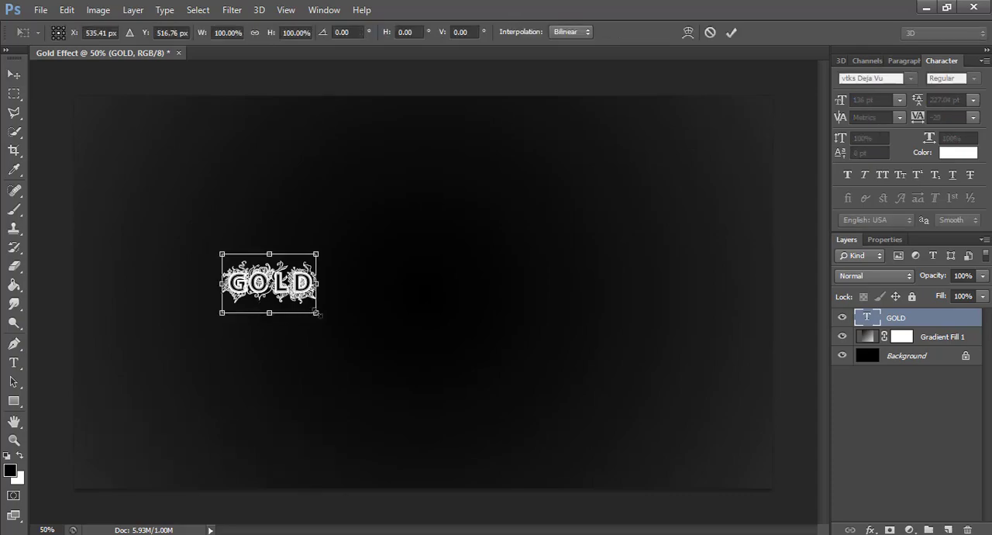
pyautogui.moveTo(318, 313); pyautogui.dragTo(665, 472)
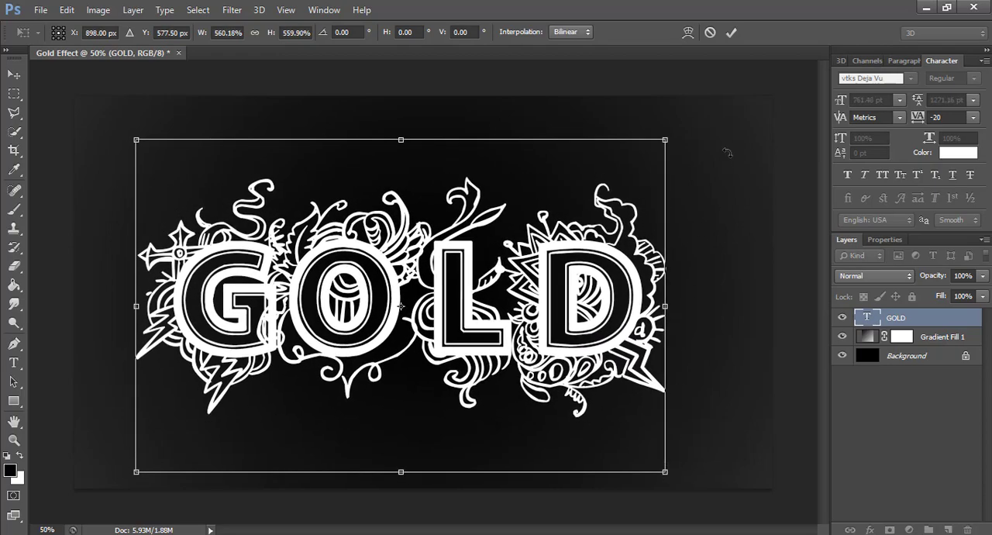
pyautogui.click(731, 33)
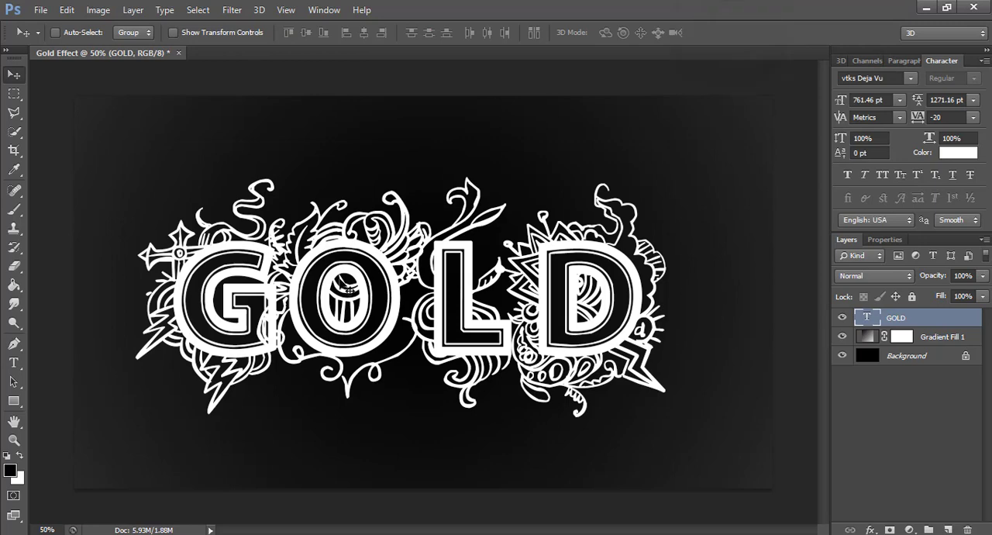
# Centre the GOLD text vertically and horizontally on the canvas, leaving nothing selected.
pyautogui.hotkey('ctrl', 'a')
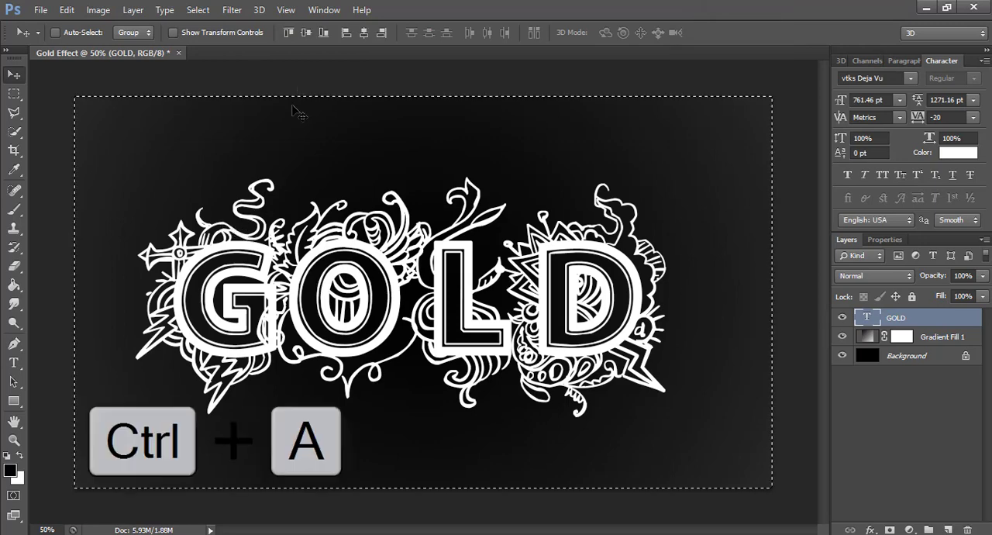
pyautogui.click(306, 33)
pyautogui.click(360, 34)
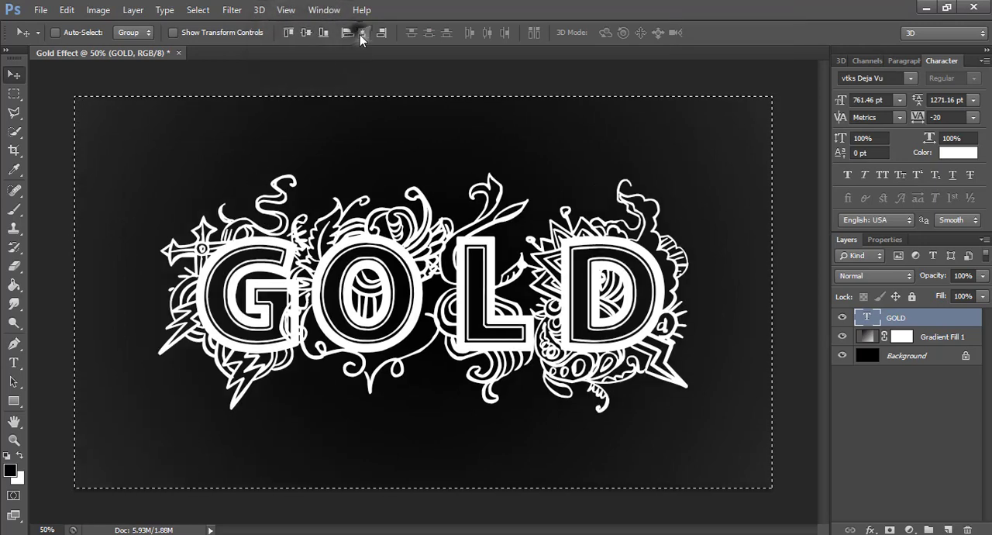
pyautogui.hotkey('ctrl', 'd')
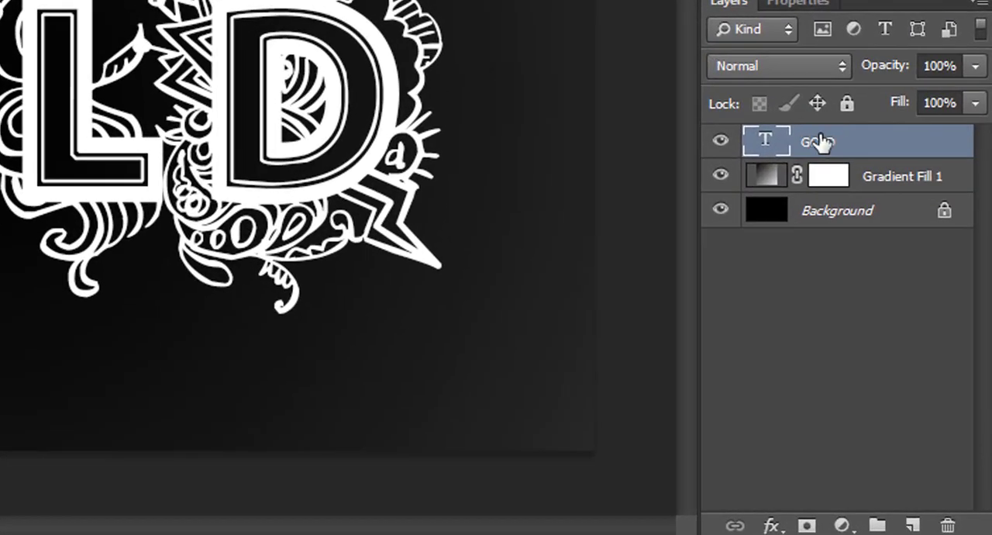
# Duplicate the GOLD text layer and hide the original.
pyautogui.moveTo(855, 147); pyautogui.dragTo(924, 521)
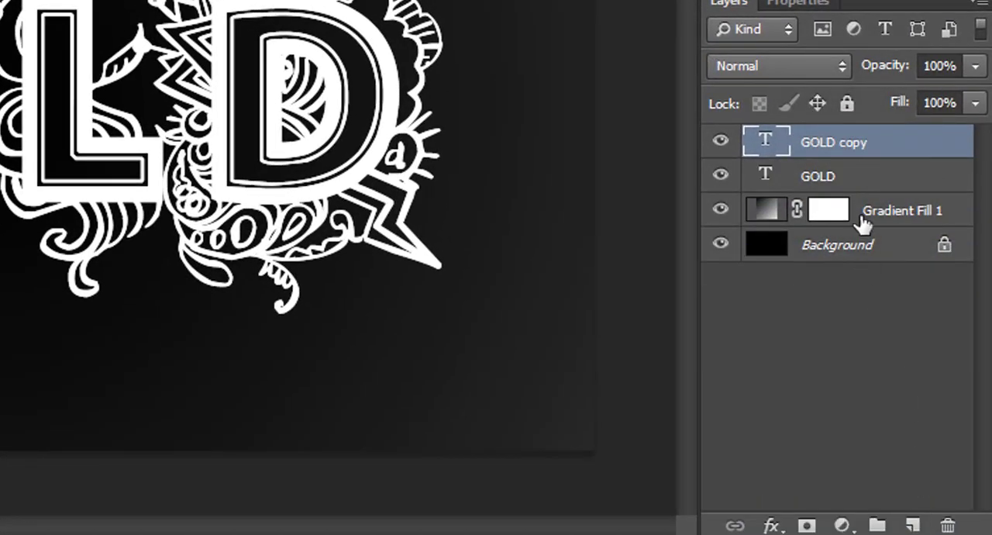
pyautogui.click(721, 176)
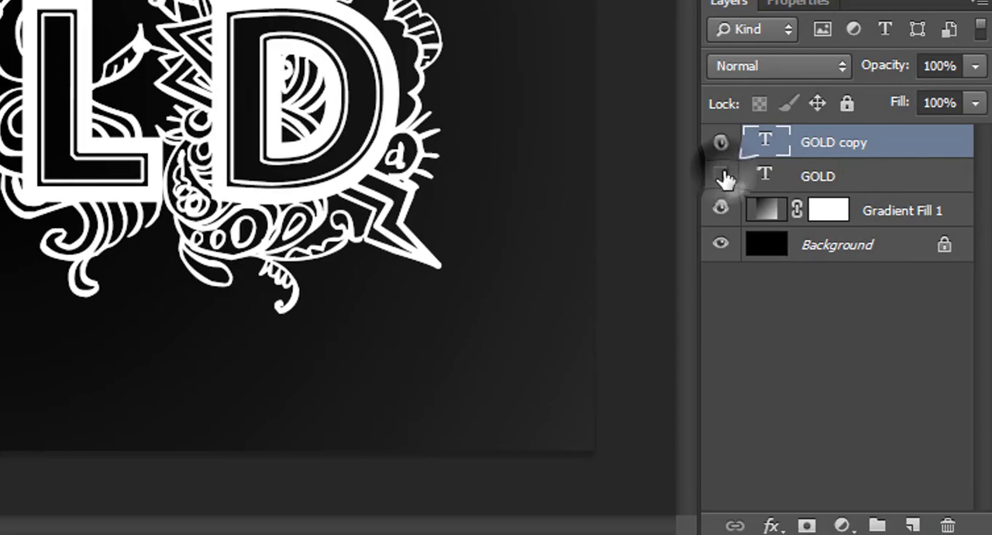
# Add a Gradient Overlay to the GOLD copy layer and set its style to Reflected.
pyautogui.doubleClick(917, 148)
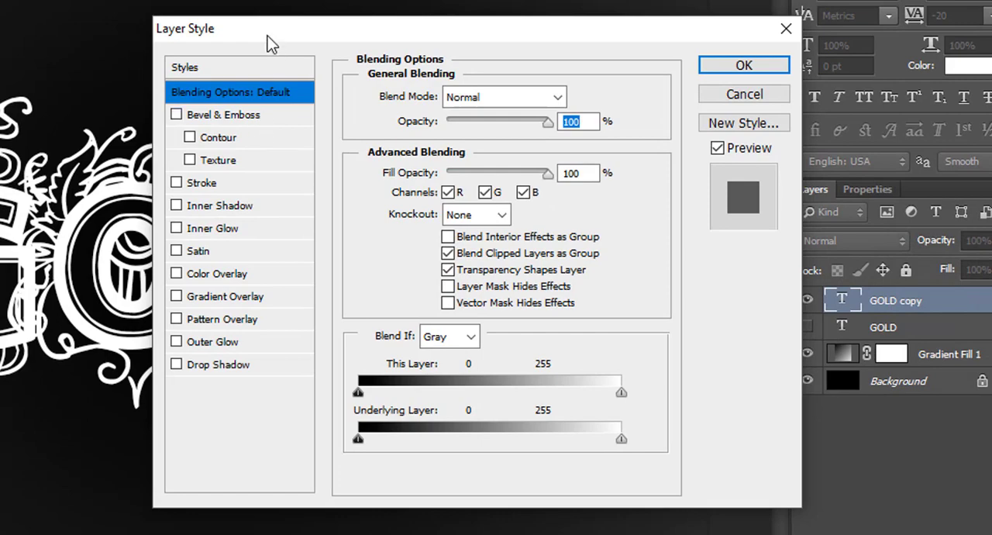
pyautogui.moveTo(267, 36); pyautogui.dragTo(311, 21)
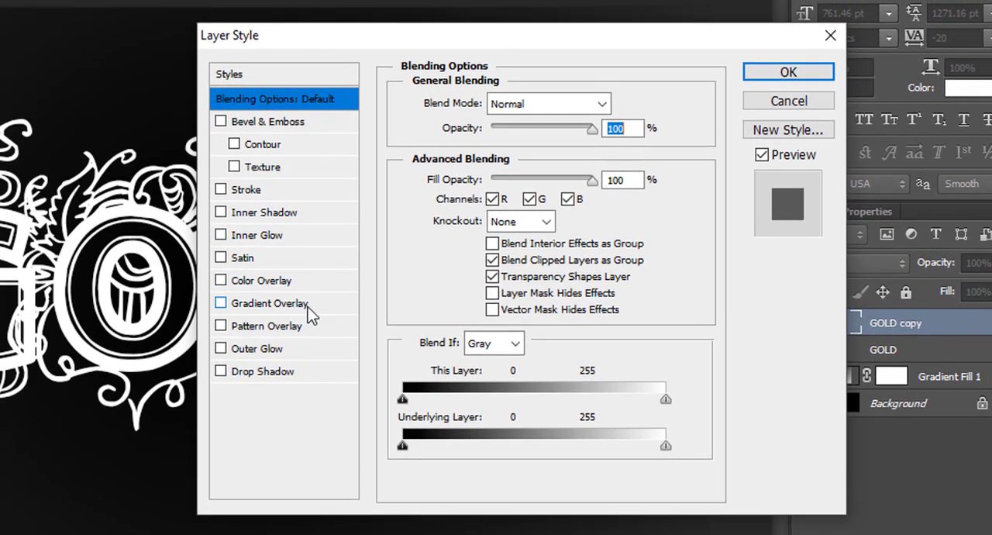
pyautogui.click(280, 303)
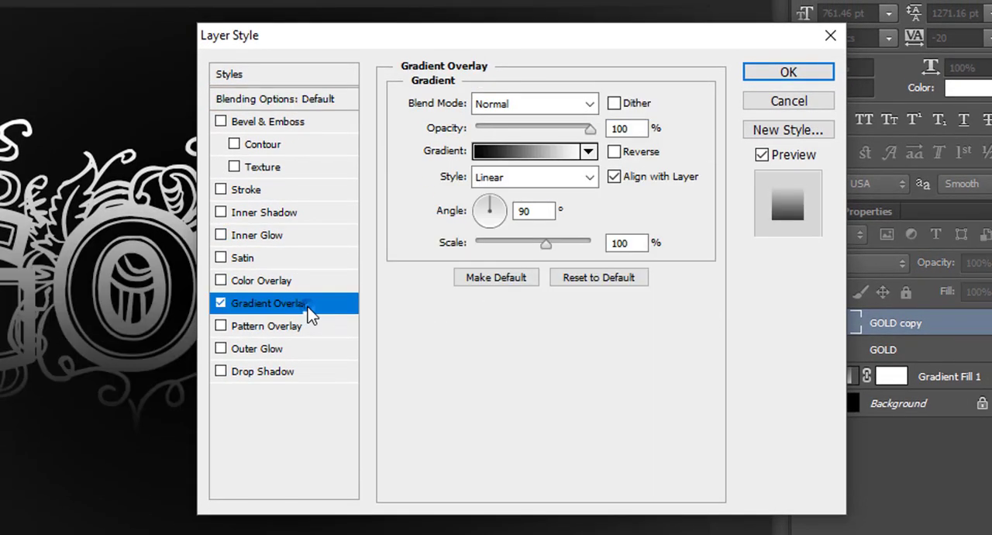
pyautogui.click(555, 177)
pyautogui.click(515, 246)
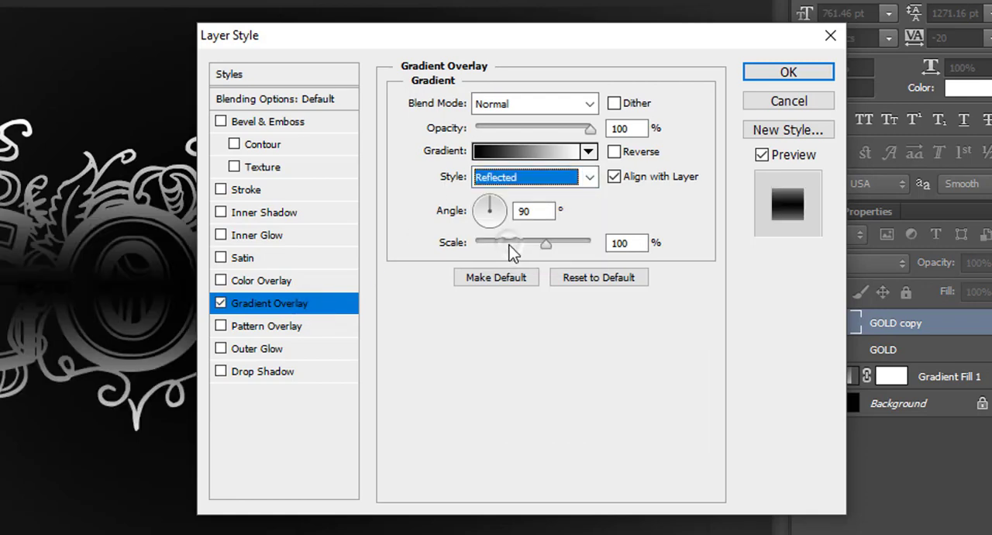
# Set the overlay gradient's starting colour stop to f6eead, copying Color 1 from the Notepad file.
pyautogui.click(588, 152)
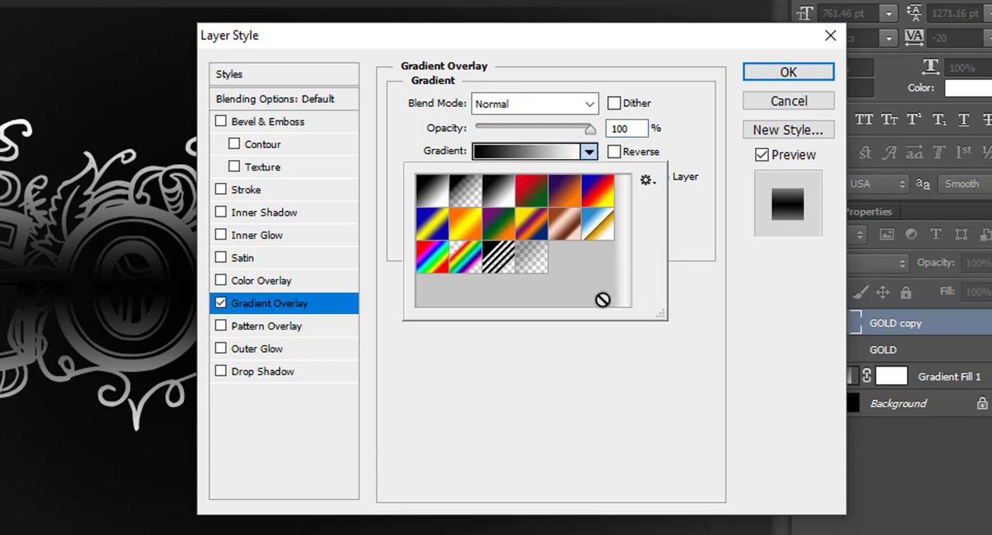
pyautogui.click(682, 250)
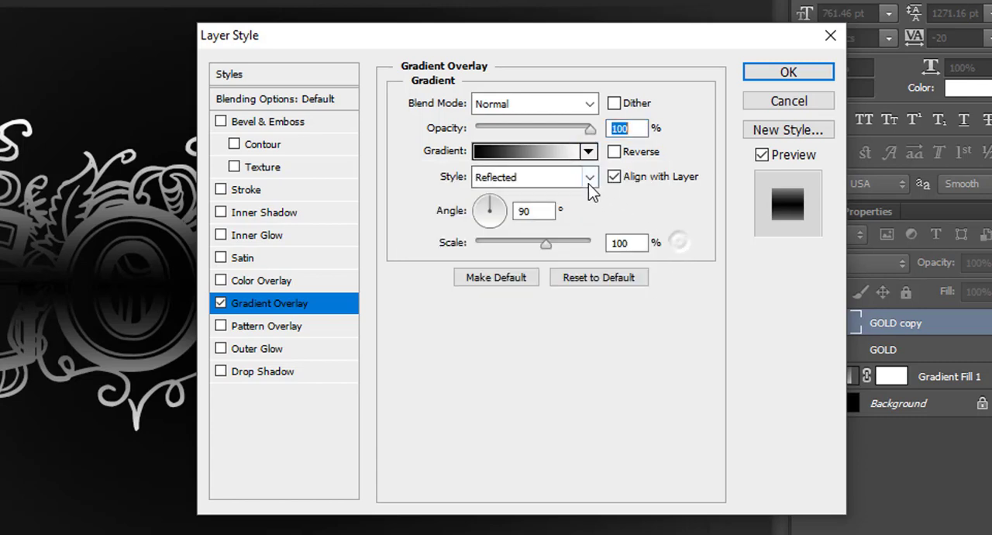
pyautogui.click(556, 155)
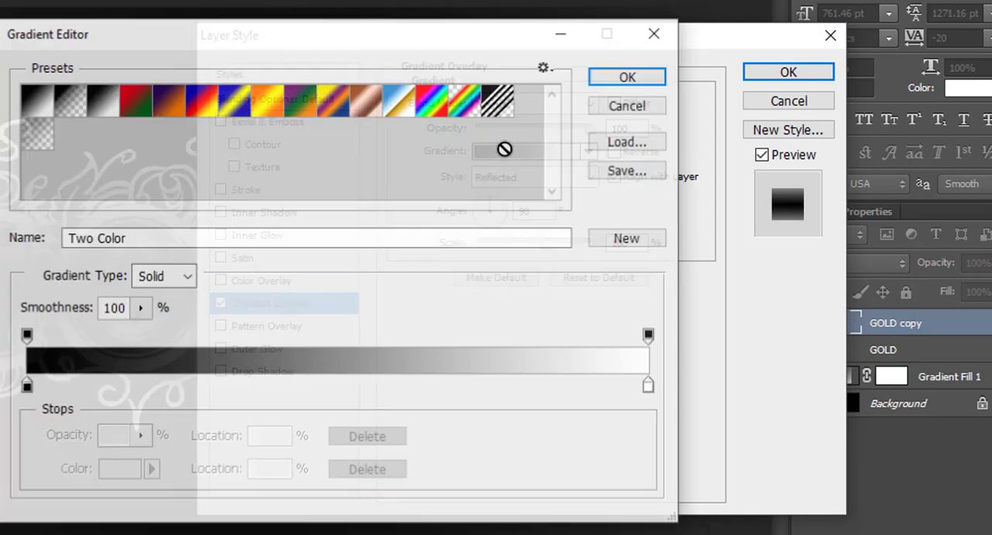
pyautogui.doubleClick(25, 387)
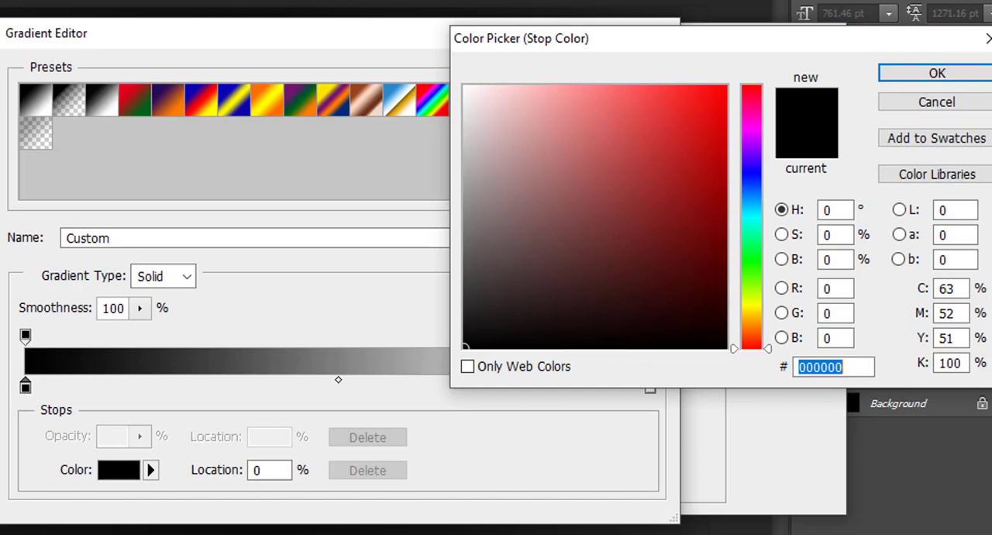
pyautogui.hotkey('alt', 'Tab')
pyautogui.moveTo(199, 100); pyautogui.dragTo(141, 104)
pyautogui.hotkey('ctrl', 'c')
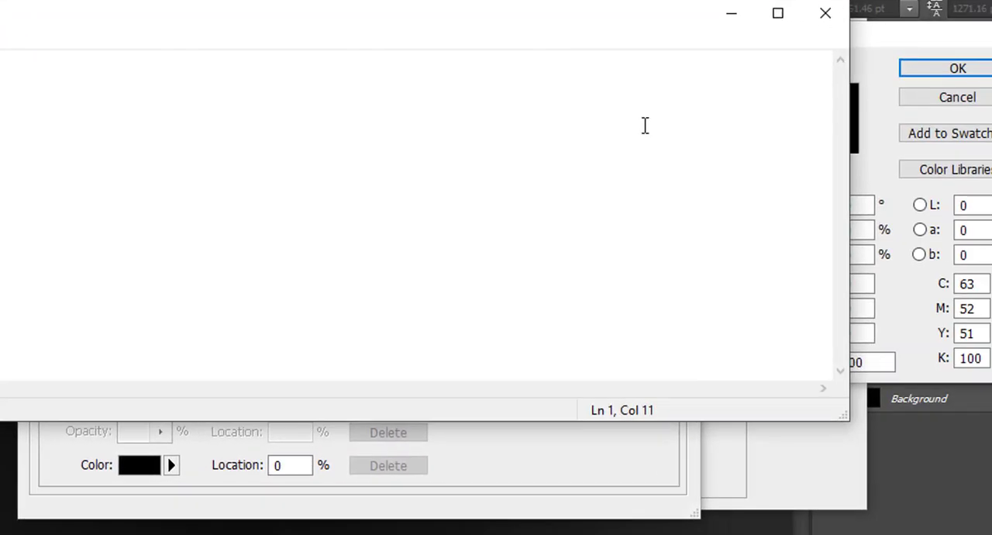
pyautogui.click(690, 153)
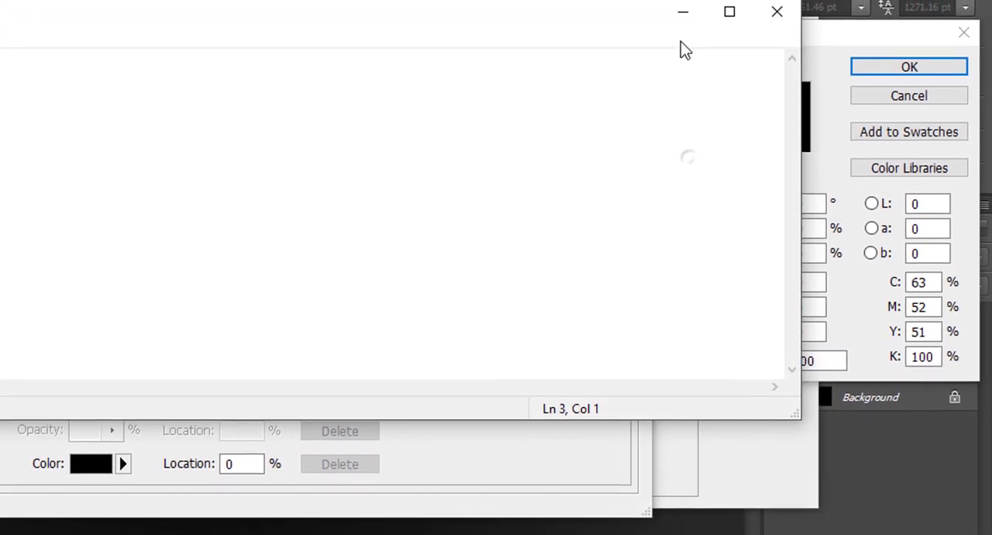
pyautogui.click(683, 12)
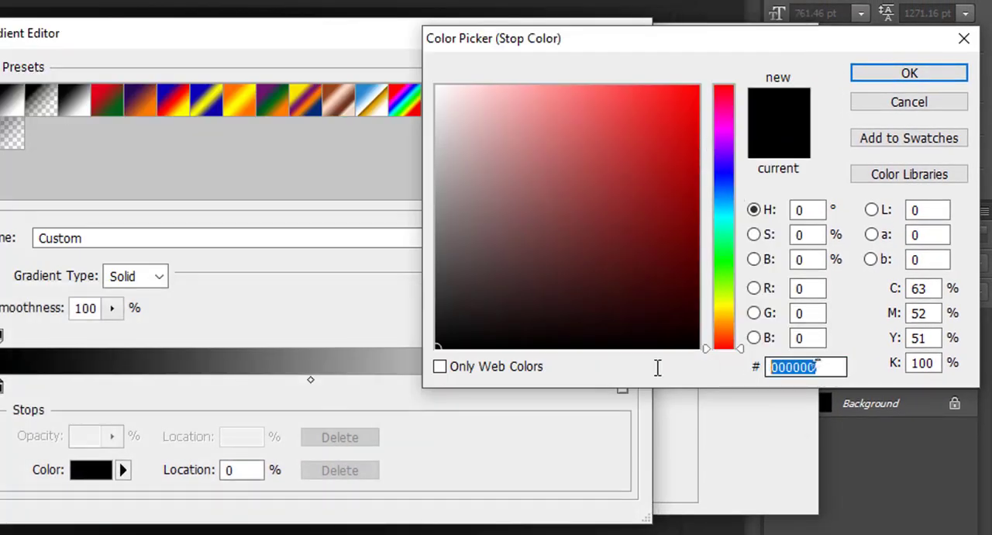
pyautogui.hotkey('ctrl', 'v')
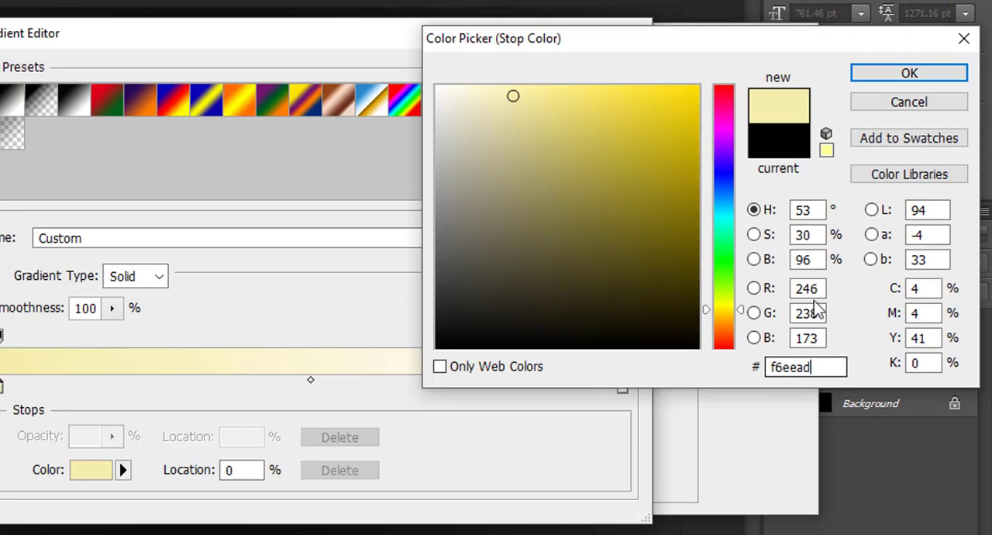
pyautogui.click(896, 74)
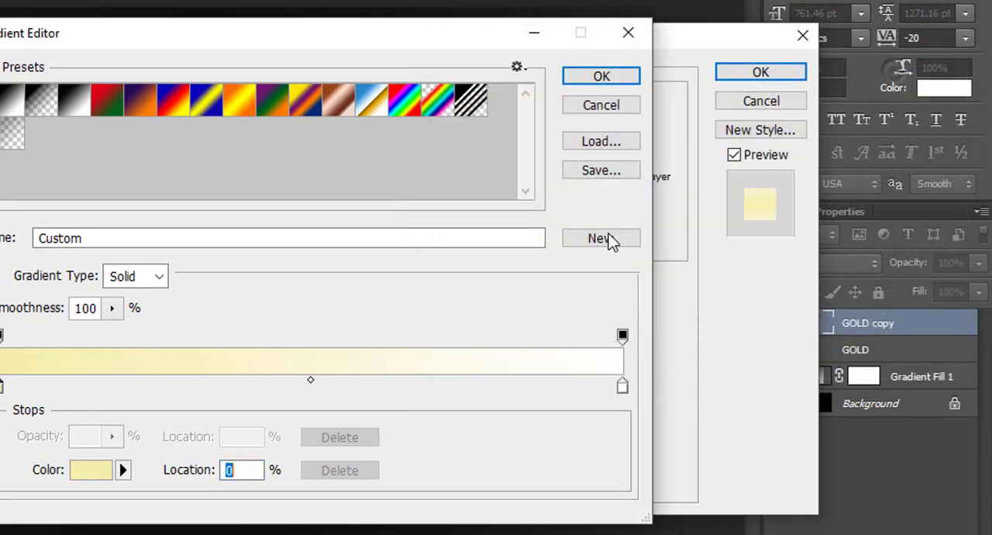
# Set the gradient's ending colour stop to c1ac51, copying Color 2 from the Notepad file.
pyautogui.click(622, 386)
pyautogui.doubleClick(623, 386)
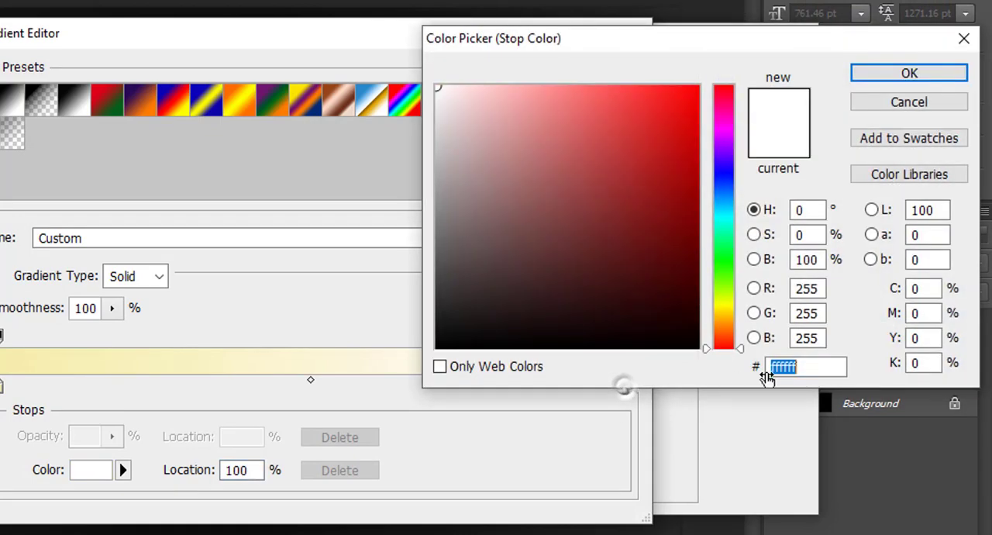
pyautogui.hotkey('alt', 'Tab')
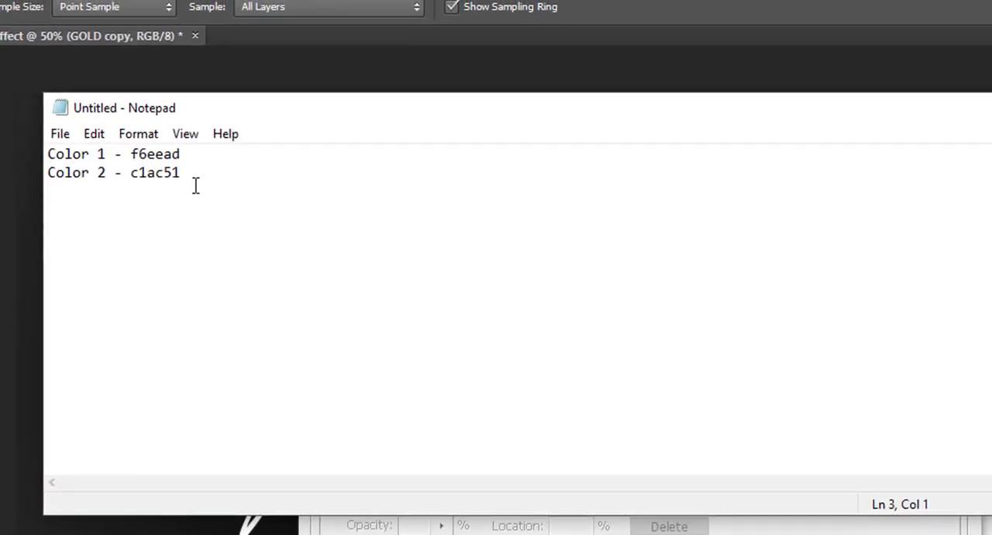
pyautogui.moveTo(187, 178); pyautogui.dragTo(138, 177)
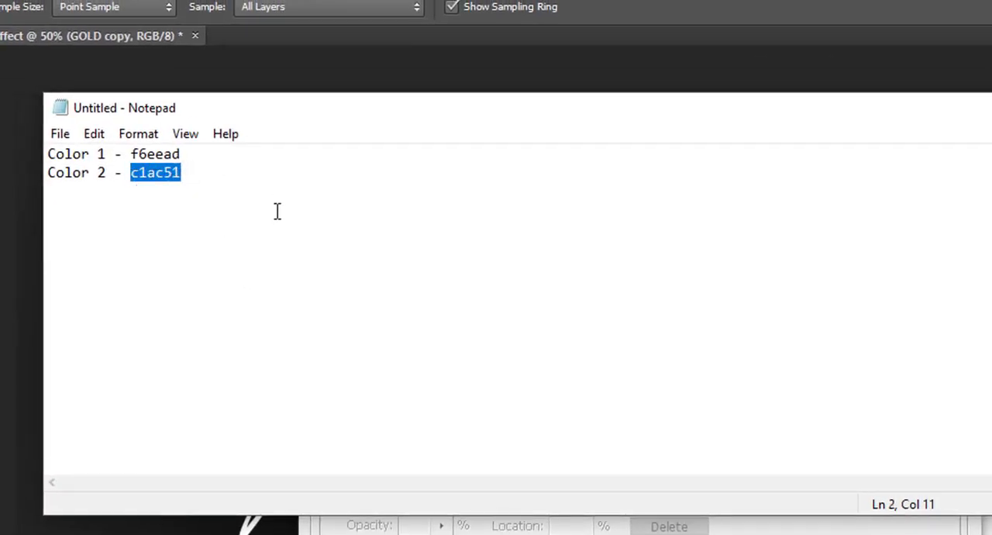
pyautogui.click(789, 86)
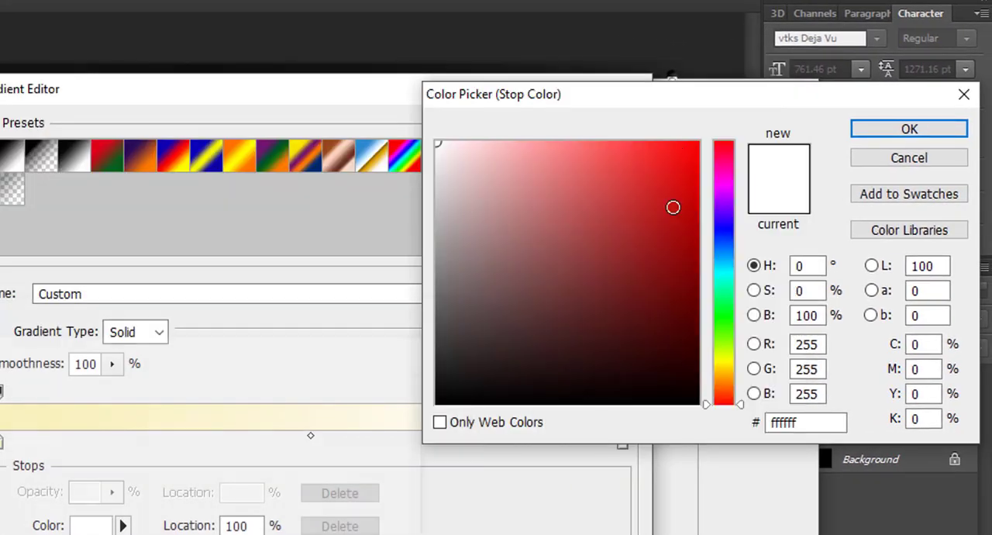
pyautogui.doubleClick(791, 425)
pyautogui.write('c1ac51')
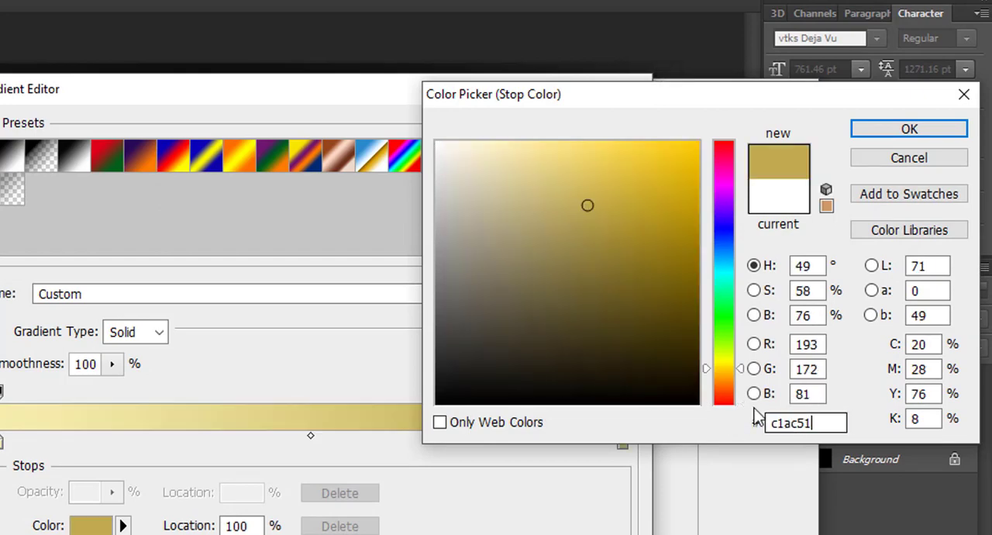
pyautogui.click(866, 132)
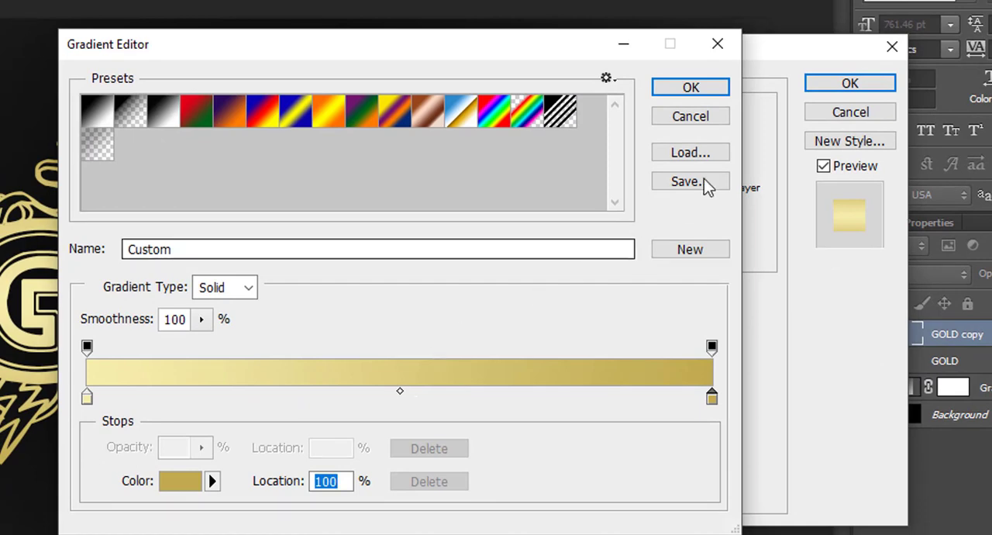
# Name the gradient Gold, save it as a new preset and accept it for the Gradient Overlay.
pyautogui.moveTo(179, 249); pyautogui.dragTo(100, 254)
pyautogui.write('Gold')
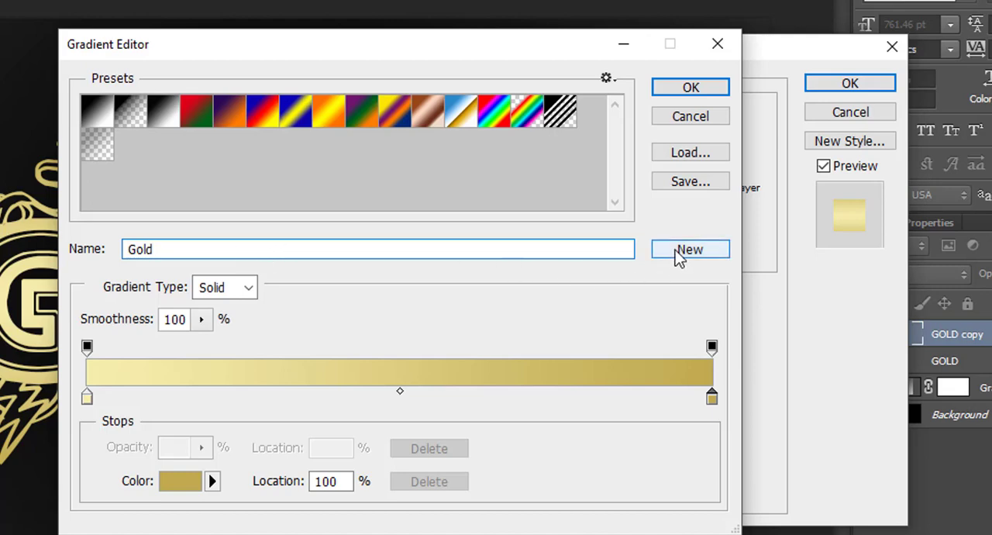
pyautogui.click(678, 253)
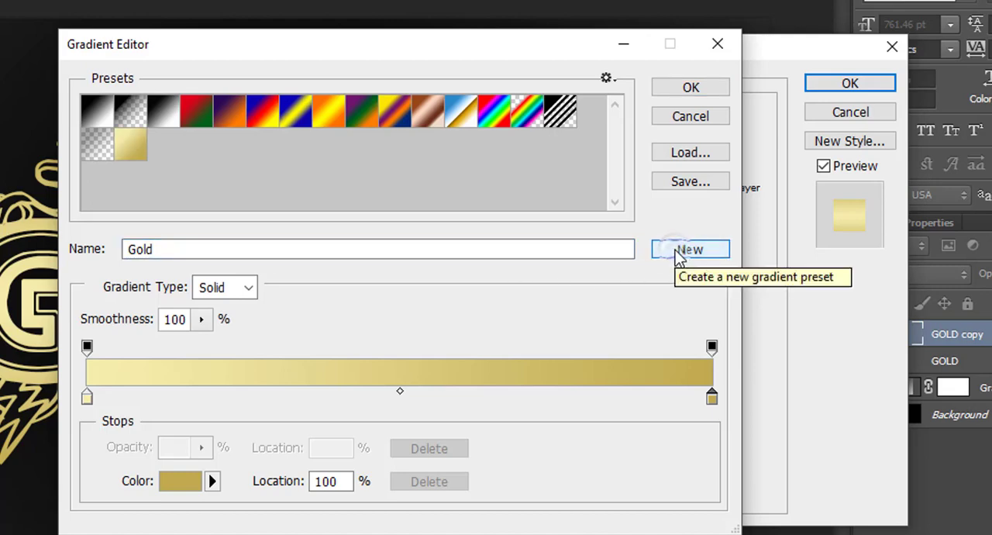
pyautogui.click(697, 92)
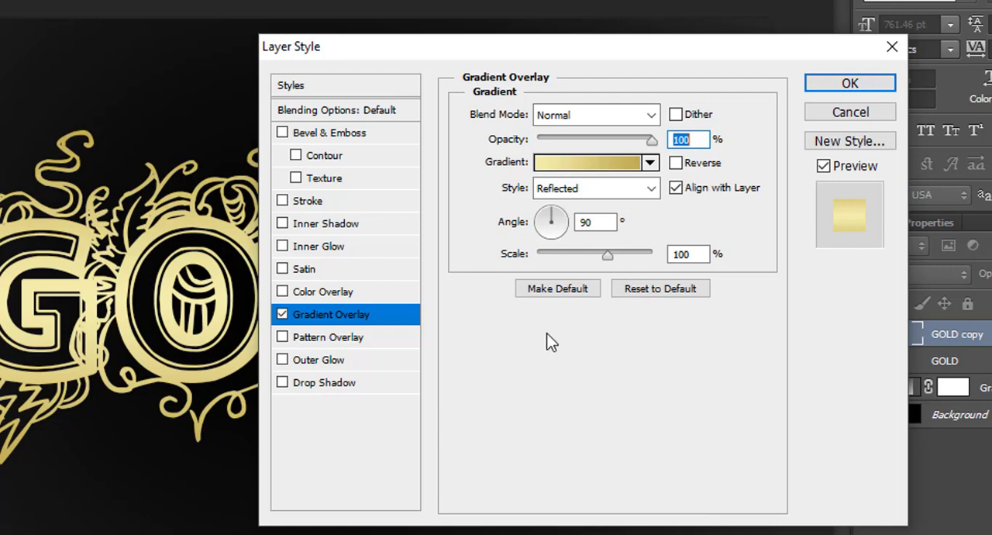
# Add a Bevel & Emboss effect to the GOLD copy layer with the Chisel Hard technique.
pyautogui.click(344, 134)
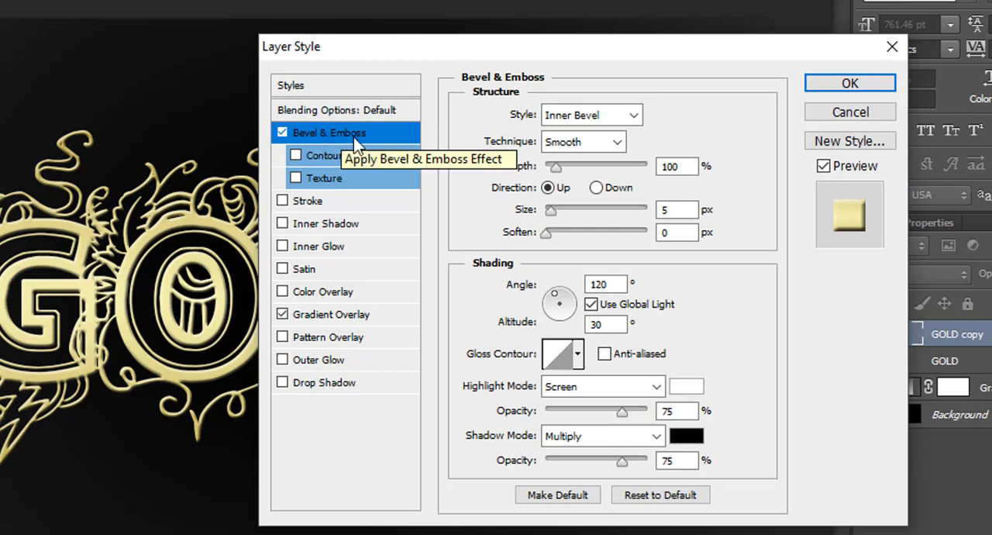
pyautogui.click(596, 144)
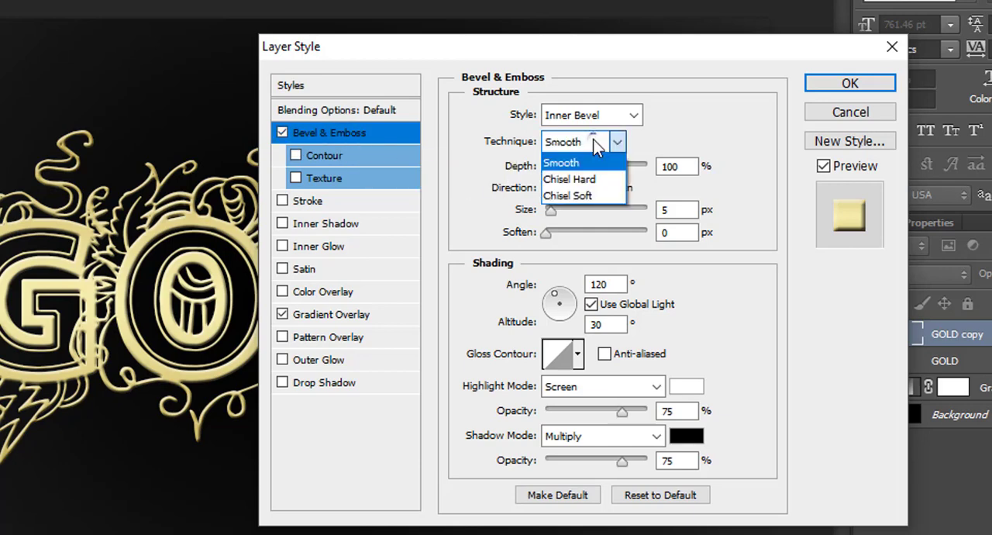
pyautogui.click(595, 183)
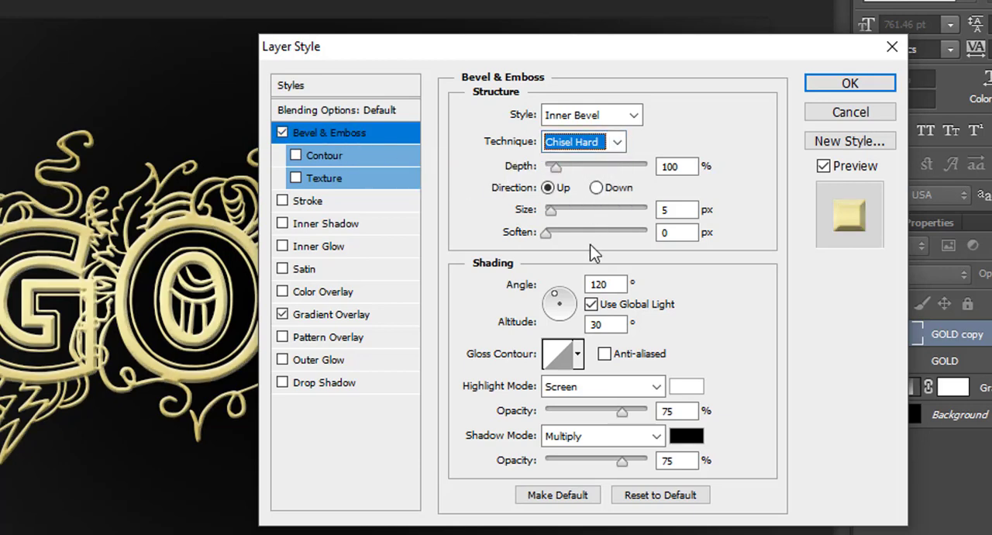
# Choose the double-peaked gloss contour for the bevel and turn on its anti-aliasing.
pyautogui.click(578, 354)
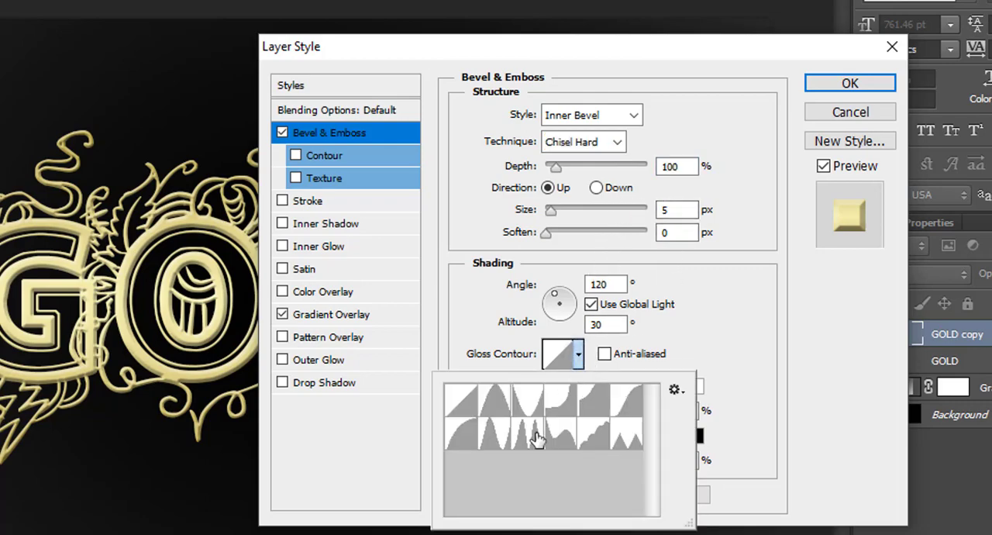
pyautogui.click(527, 439)
pyautogui.click(580, 360)
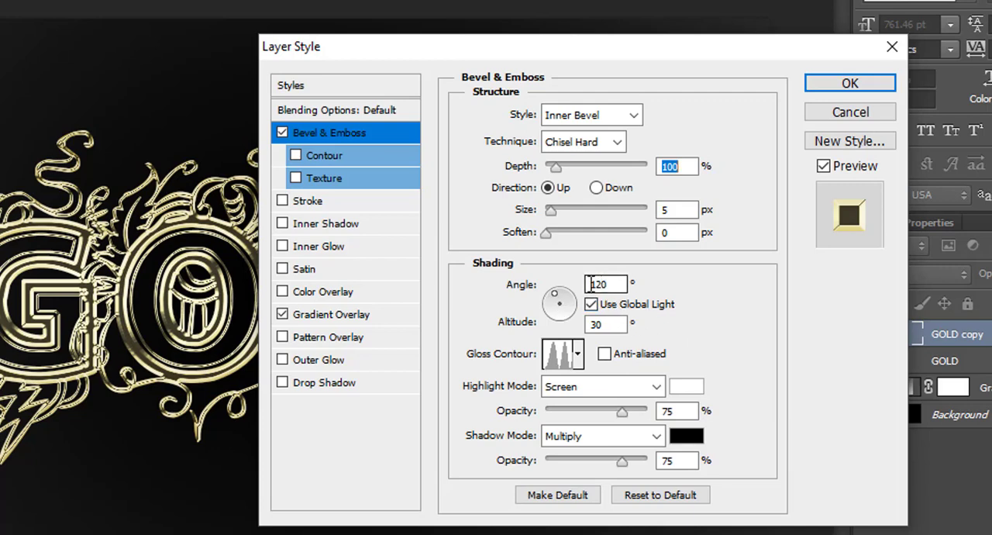
pyautogui.click(605, 355)
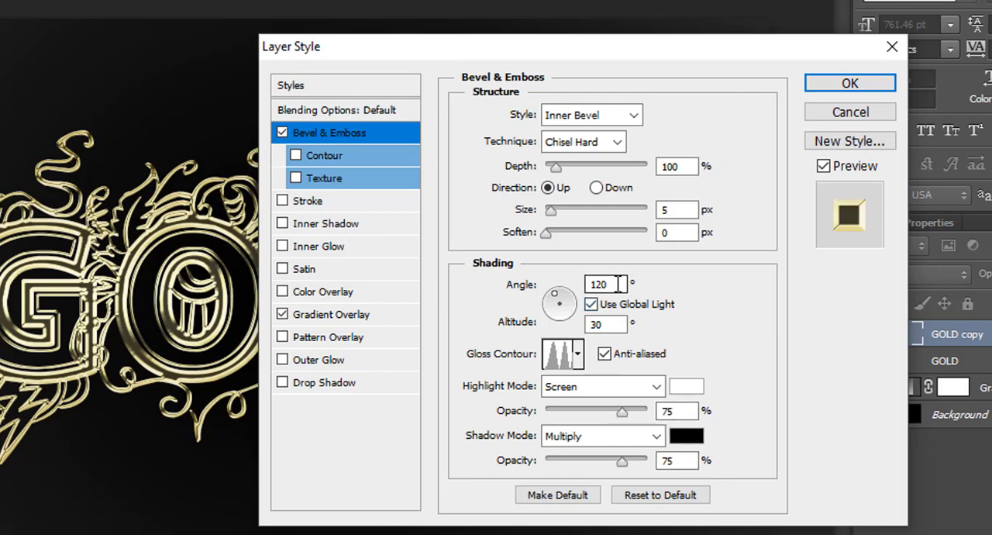
# Move the Layer Style dialog clear of the GOLD lettering and raise the bevel size to 13 px.
pyautogui.moveTo(620, 60); pyautogui.dragTo(666, 79)
pyautogui.moveTo(675, 93); pyautogui.dragTo(691, 106)
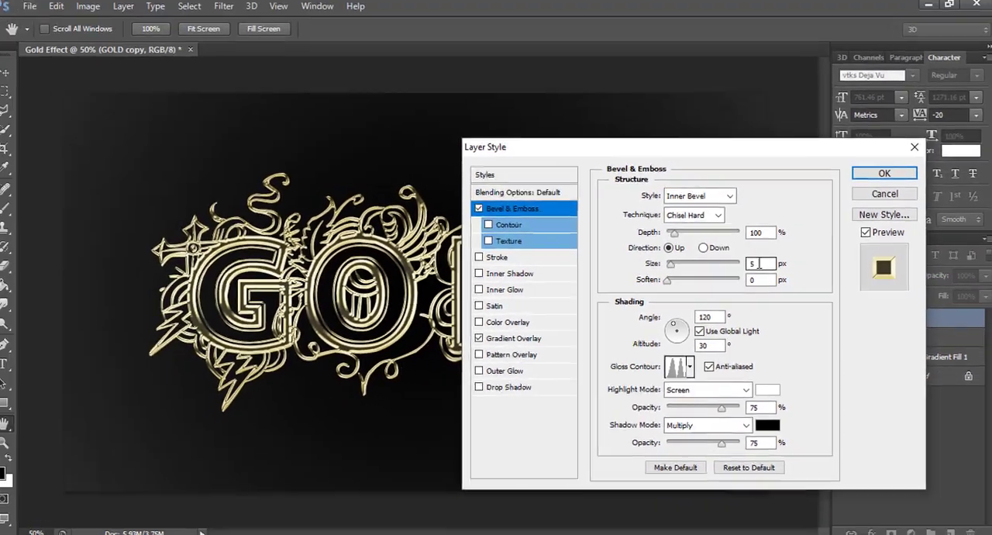
pyautogui.moveTo(749, 256); pyautogui.dragTo(734, 257)
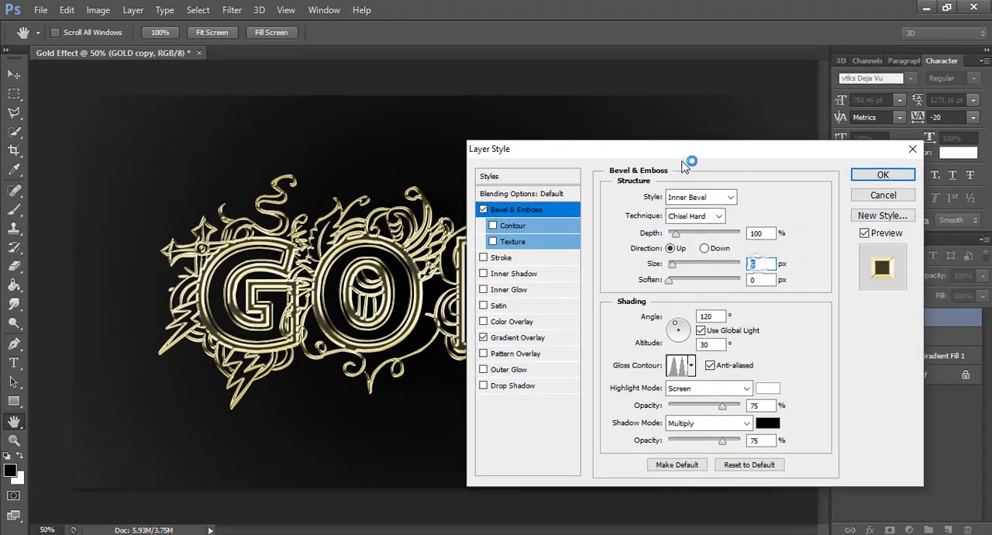
pyautogui.moveTo(674, 159); pyautogui.dragTo(785, 171)
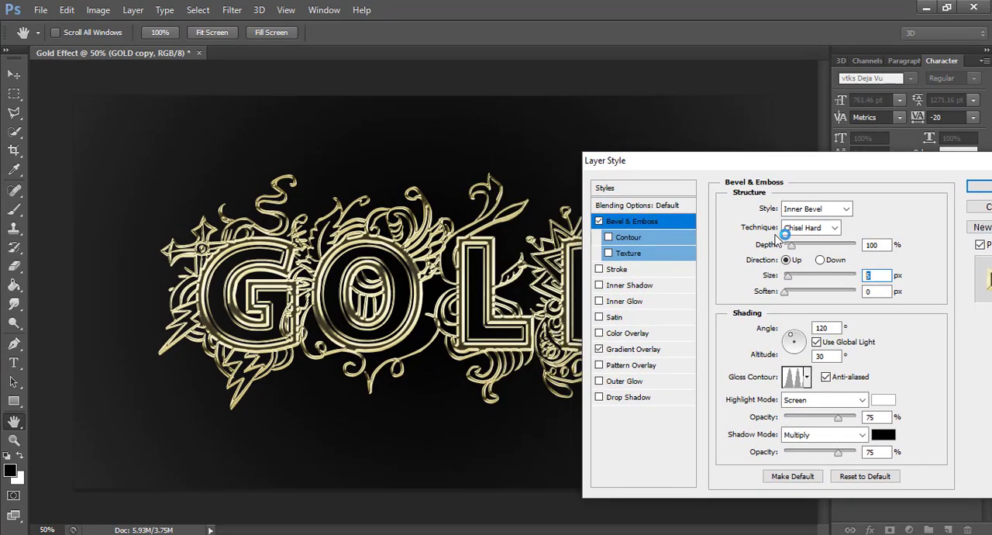
pyautogui.moveTo(761, 166); pyautogui.dragTo(811, 157)
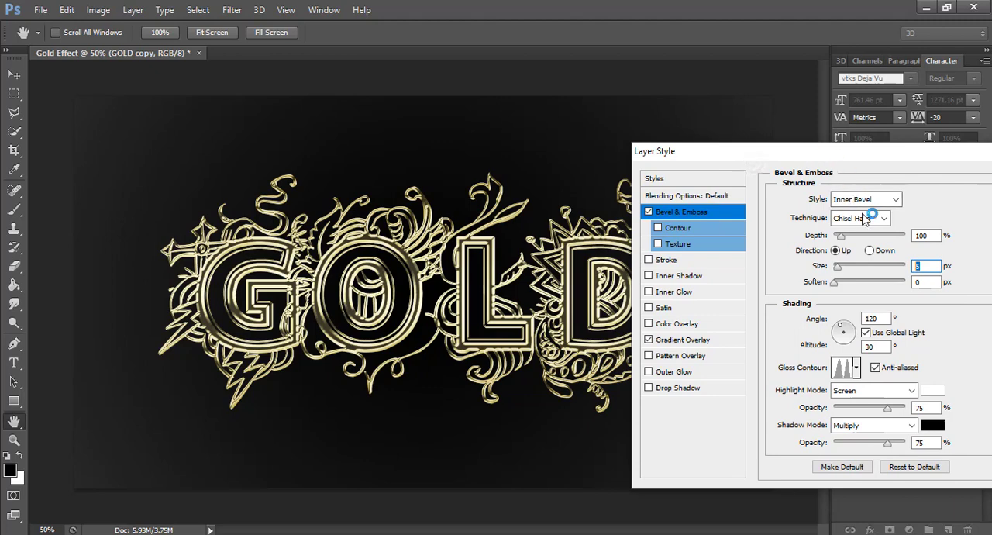
pyautogui.press('Up')
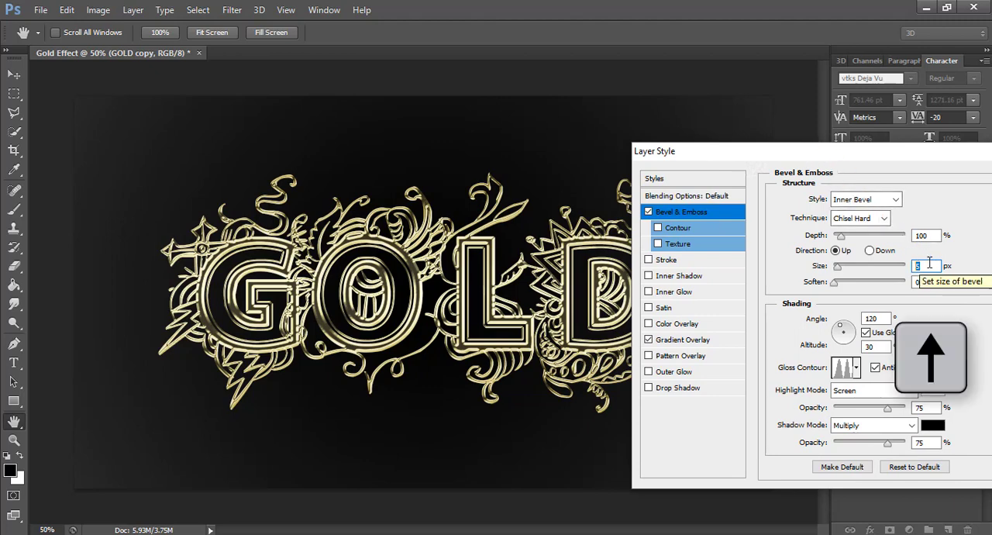
pyautogui.press('Up')
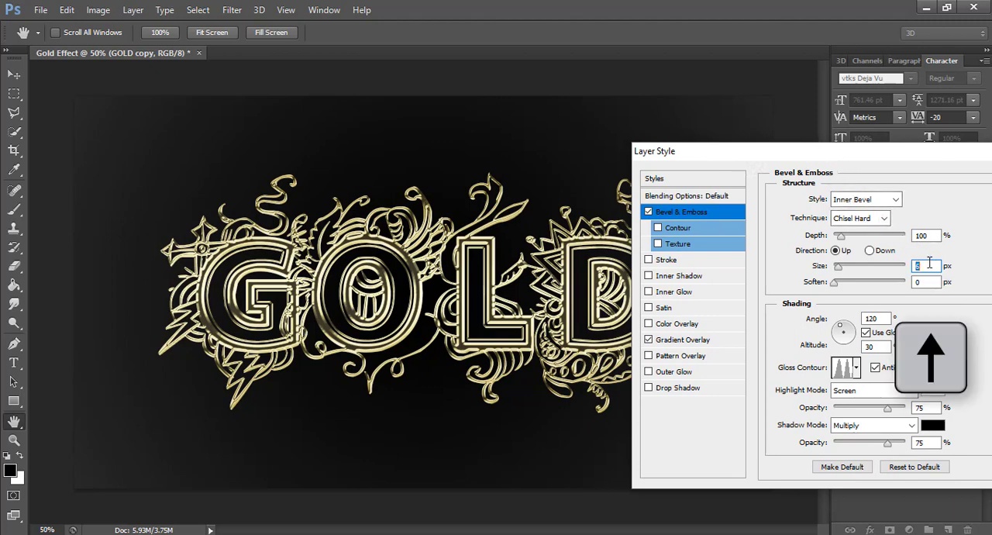
pyautogui.press('Up')
pyautogui.press('Up')
pyautogui.press('Up')
pyautogui.press('Up')
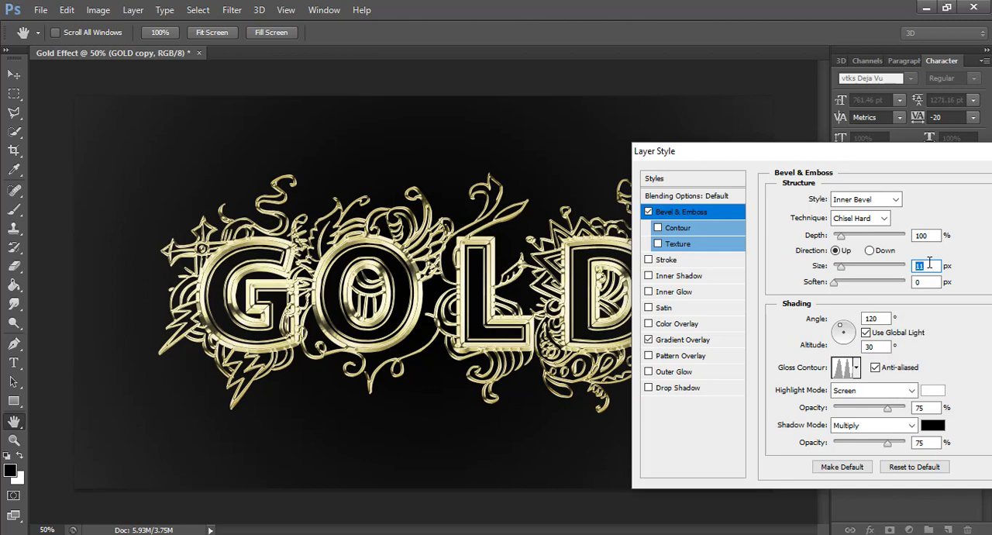
pyautogui.press('Up')
# Set the bevel depth to 205%, apply the layer style and collapse the GOLD copy layer's effects list.
pyautogui.moveTo(922, 164); pyautogui.dragTo(764, 163)
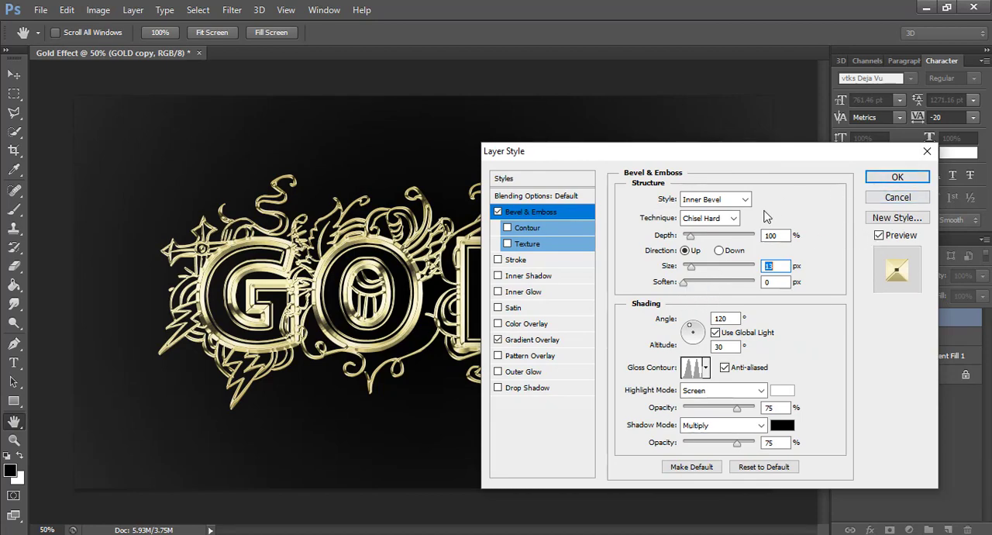
pyautogui.moveTo(690, 236); pyautogui.dragTo(700, 243)
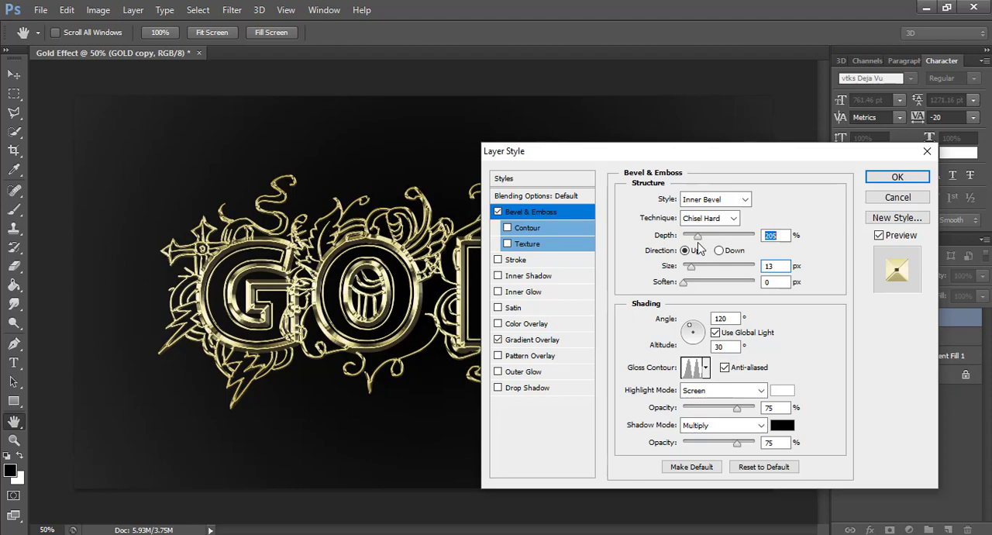
pyautogui.click(897, 179)
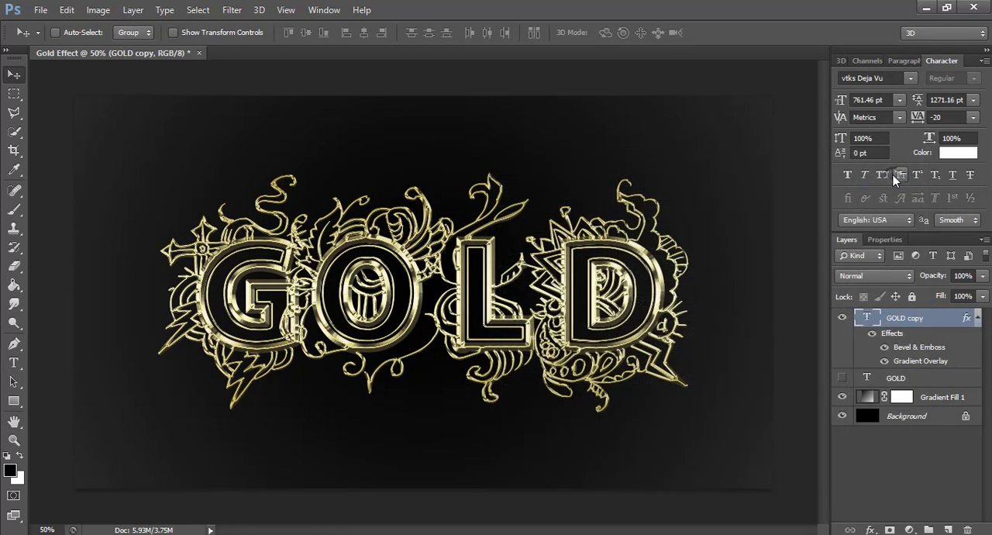
pyautogui.click(979, 318)
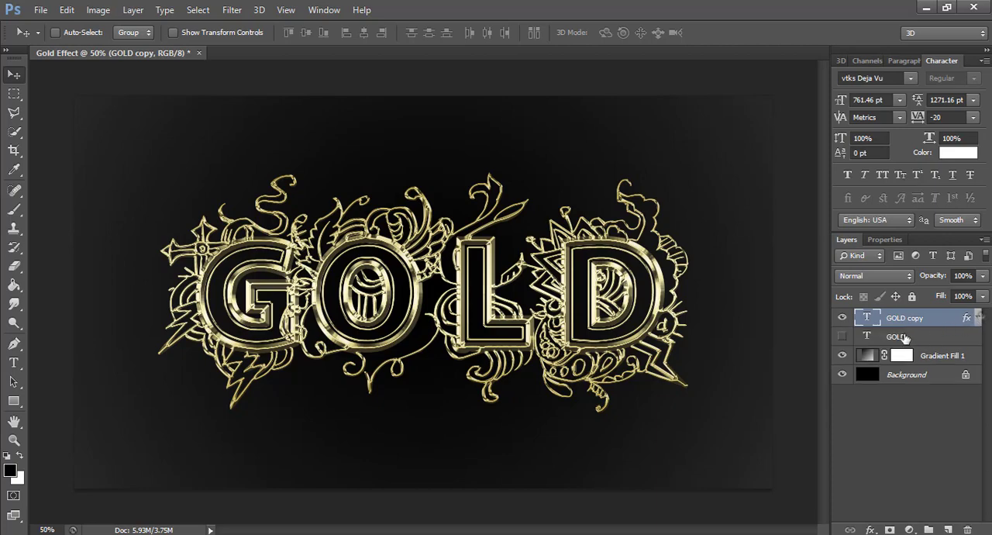
# Hide the GOLD copy layer, show the original GOLD layer in its place and add a Stroke effect to it.
pyautogui.click(844, 318)
pyautogui.click(844, 337)
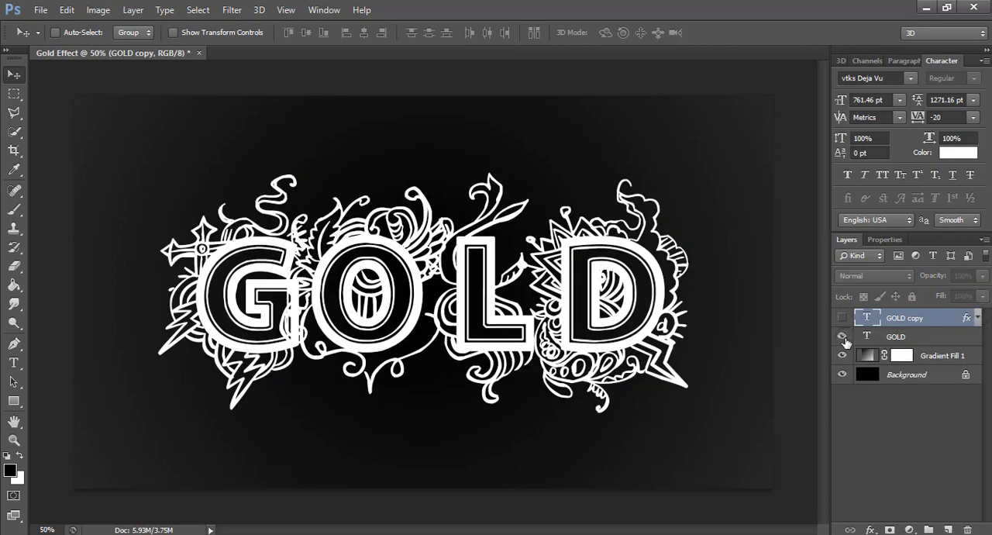
pyautogui.doubleClick(930, 341)
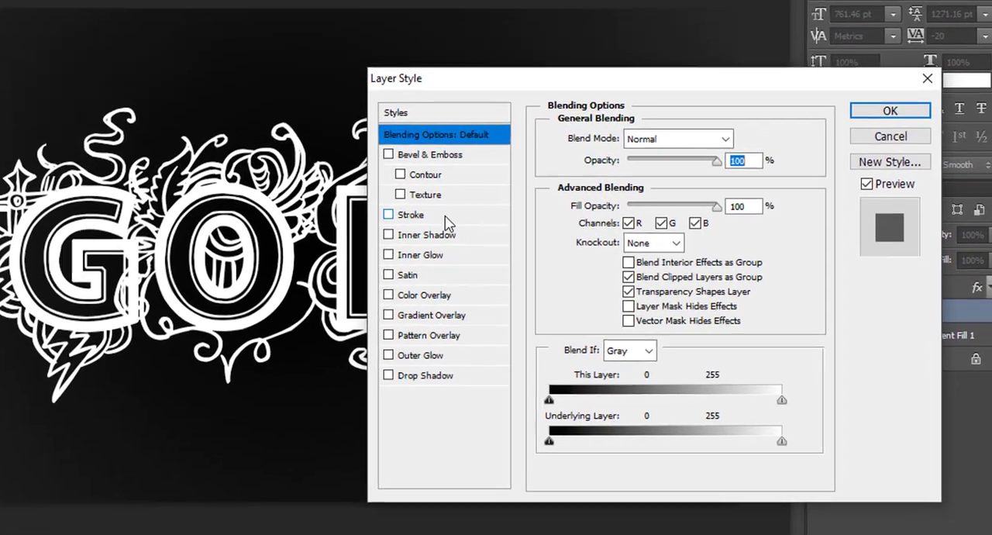
pyautogui.click(542, 260)
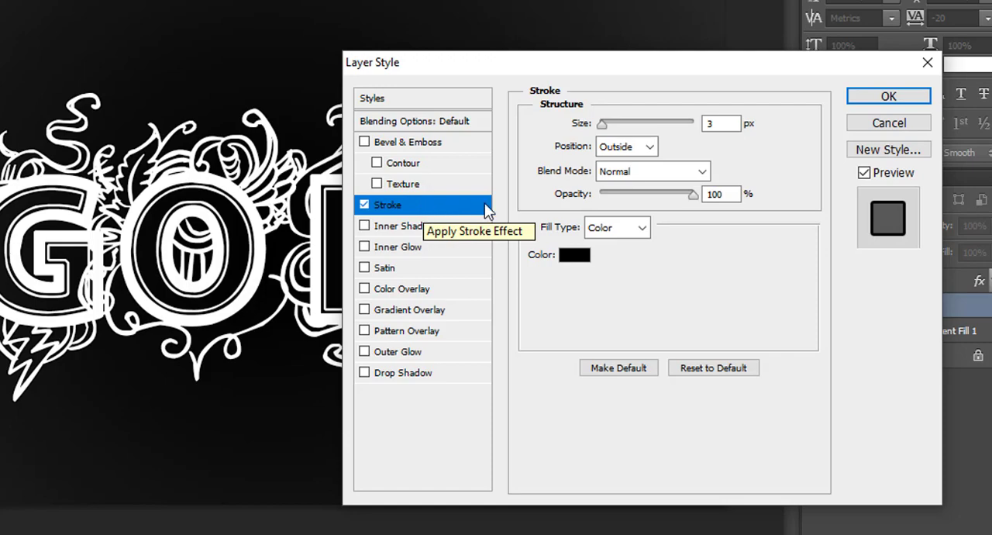
# Change the stroke's fill type to Gradient and use the saved Gold preset.
pyautogui.click(621, 228)
pyautogui.click(634, 264)
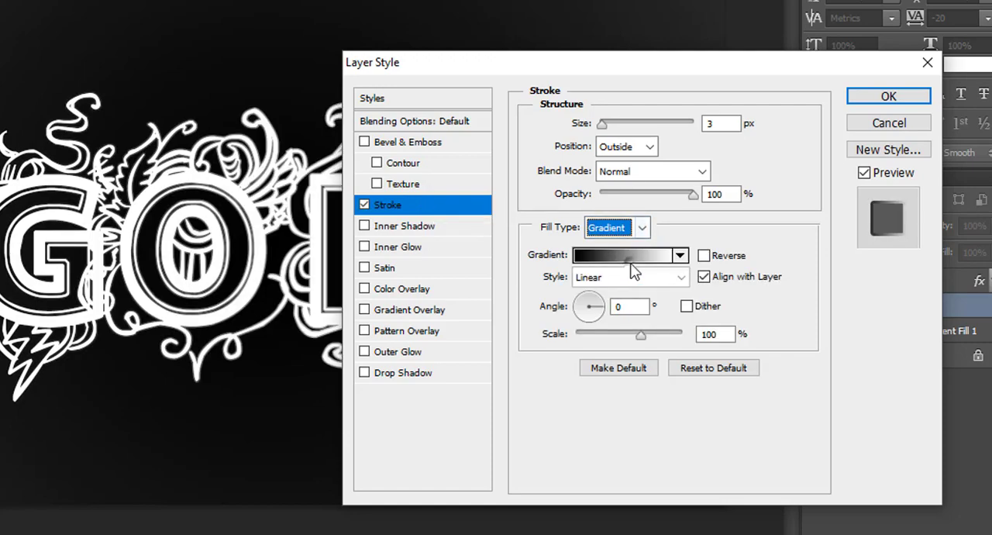
pyautogui.click(634, 259)
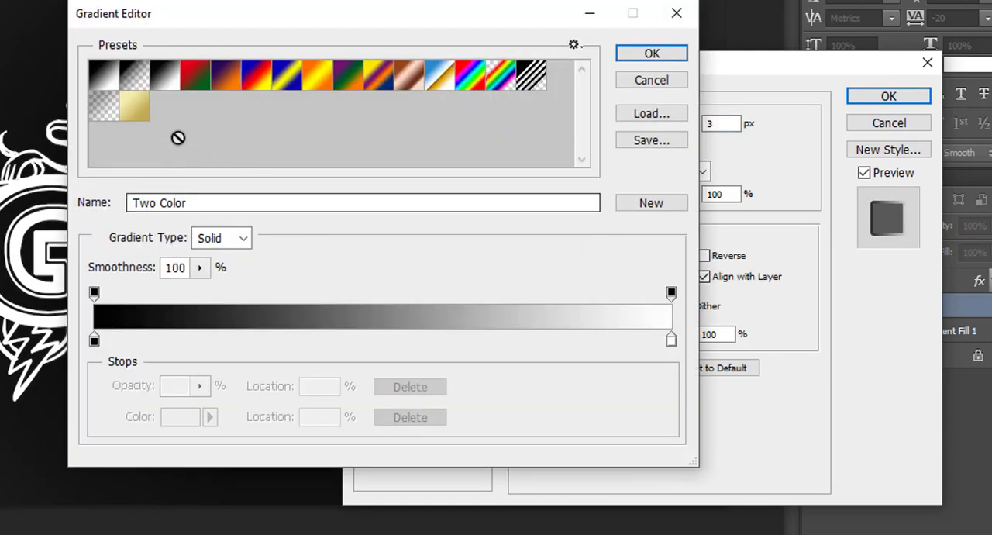
pyautogui.click(138, 112)
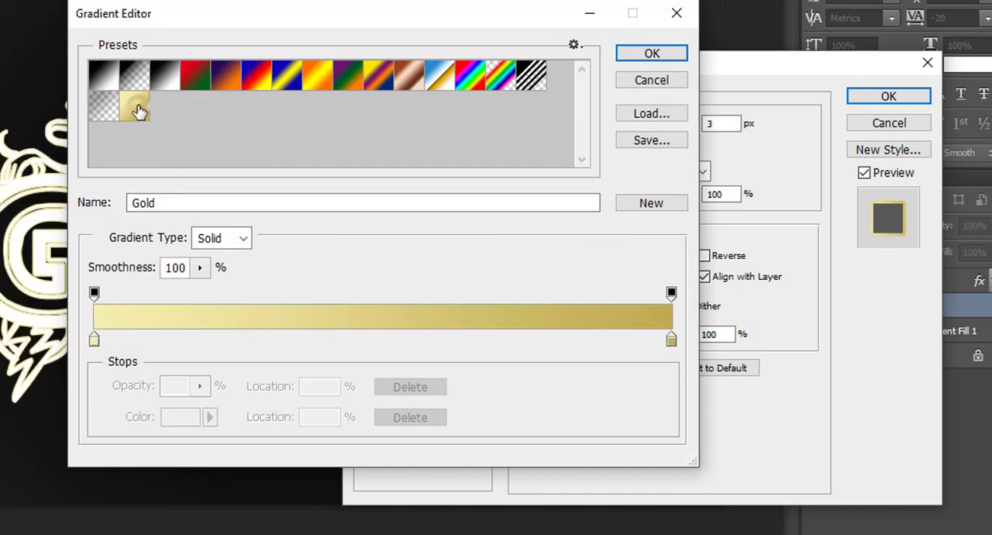
pyautogui.click(654, 54)
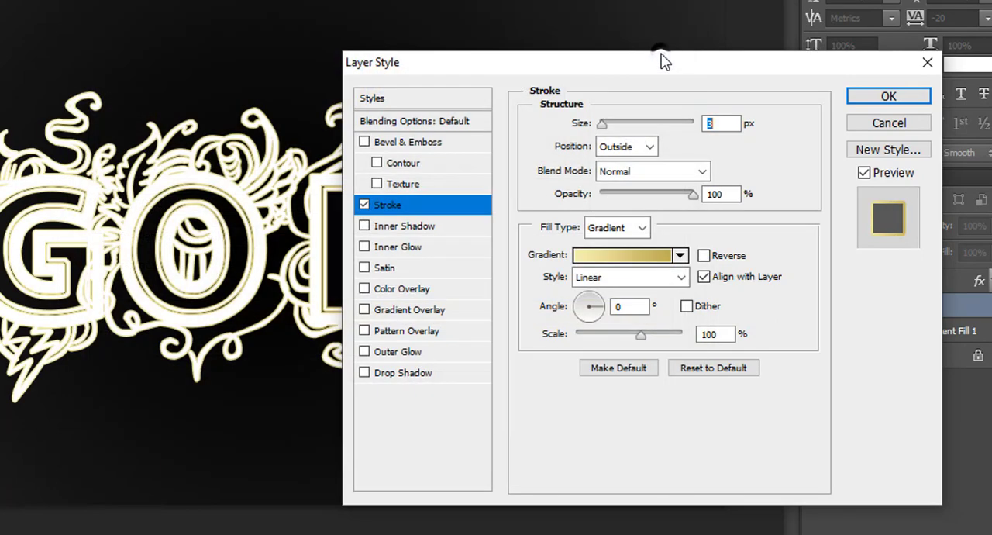
# Set the stroke gradient's style to Reflected and the stroke size to 8 px, keeping the Outside position.
pyautogui.click(625, 276)
pyautogui.click(617, 345)
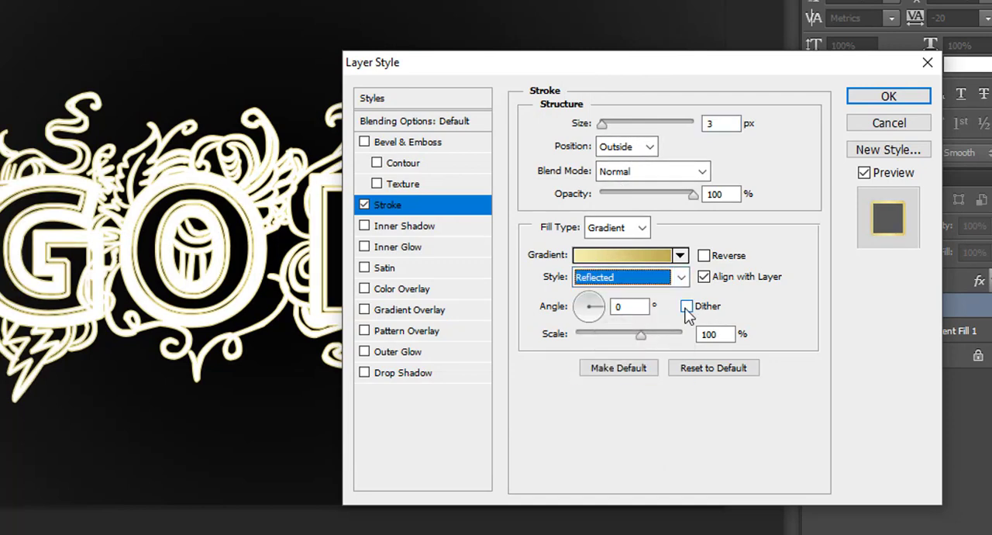
pyautogui.click(632, 148)
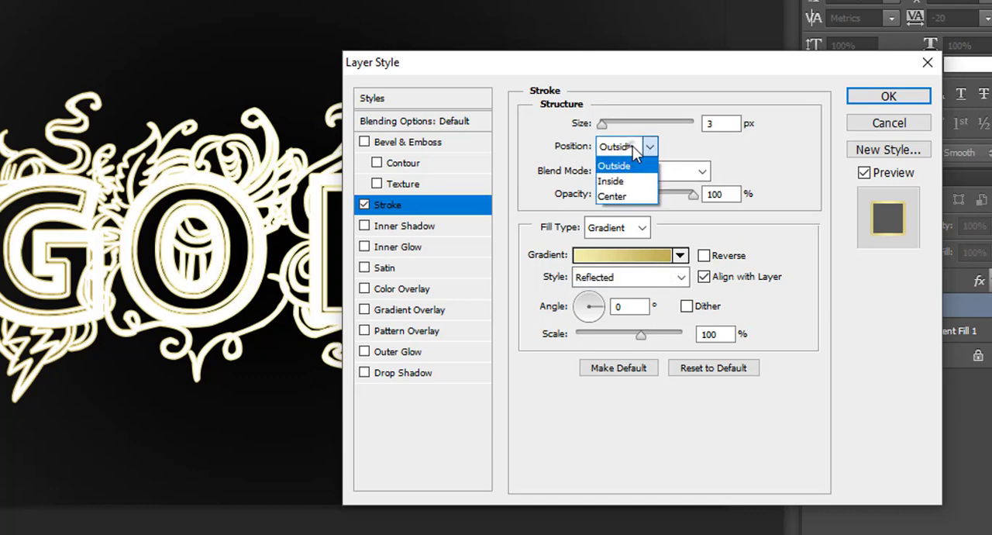
pyautogui.click(624, 161)
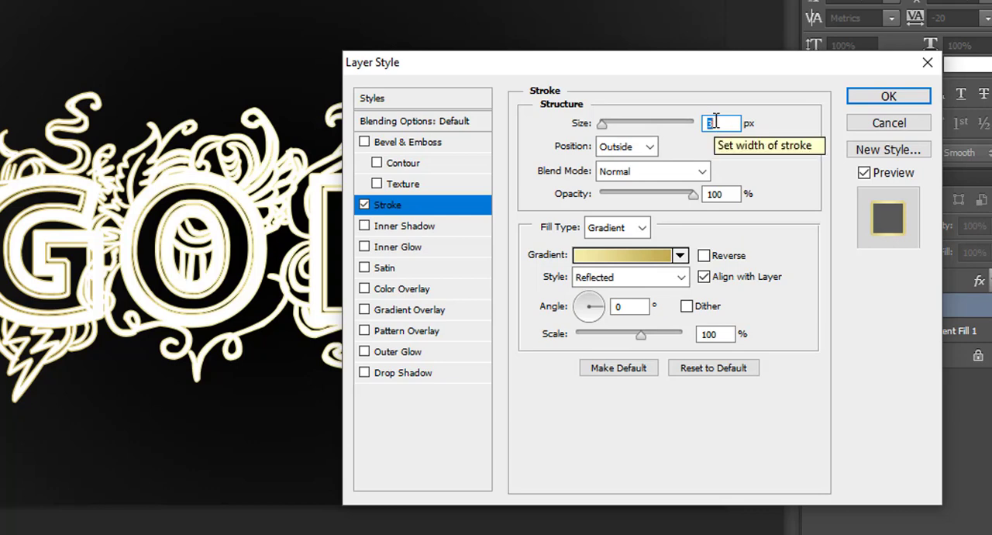
pyautogui.write('7')
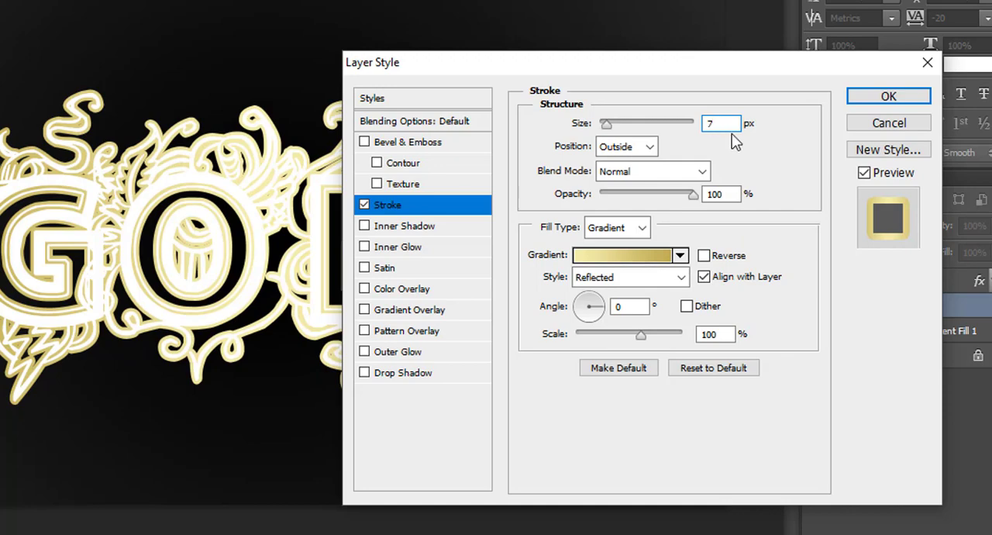
pyautogui.press('BackSpace')
pyautogui.write('8')
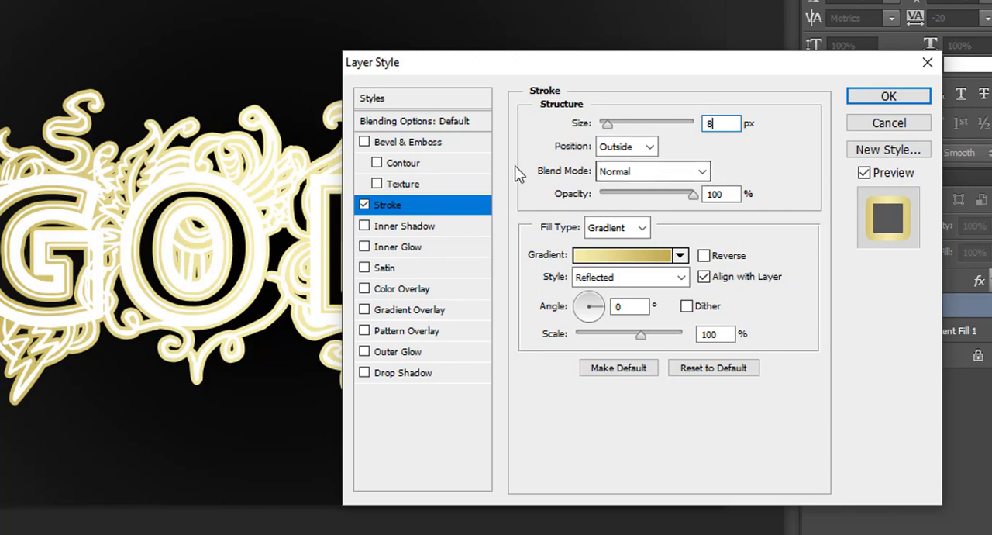
# Add a Bevel & Emboss effect to the GOLD layer with the Stroke Emboss style and Chisel Hard technique.
pyautogui.click(436, 143)
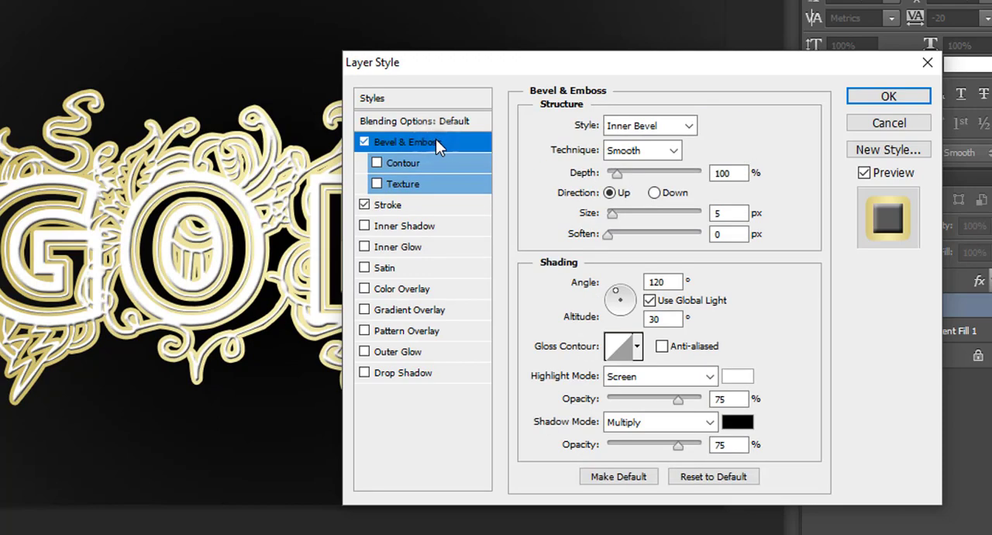
pyautogui.click(654, 128)
pyautogui.click(665, 207)
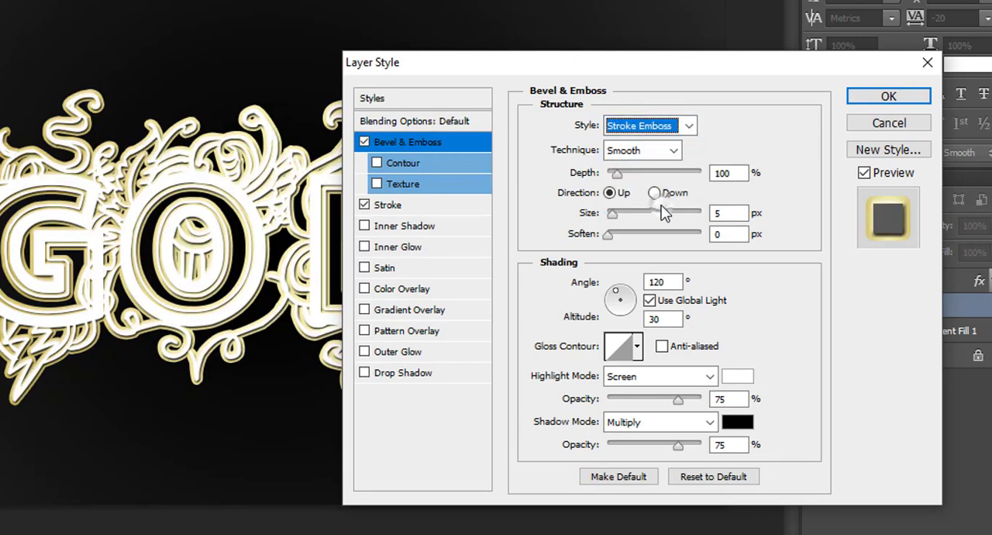
pyautogui.click(664, 150)
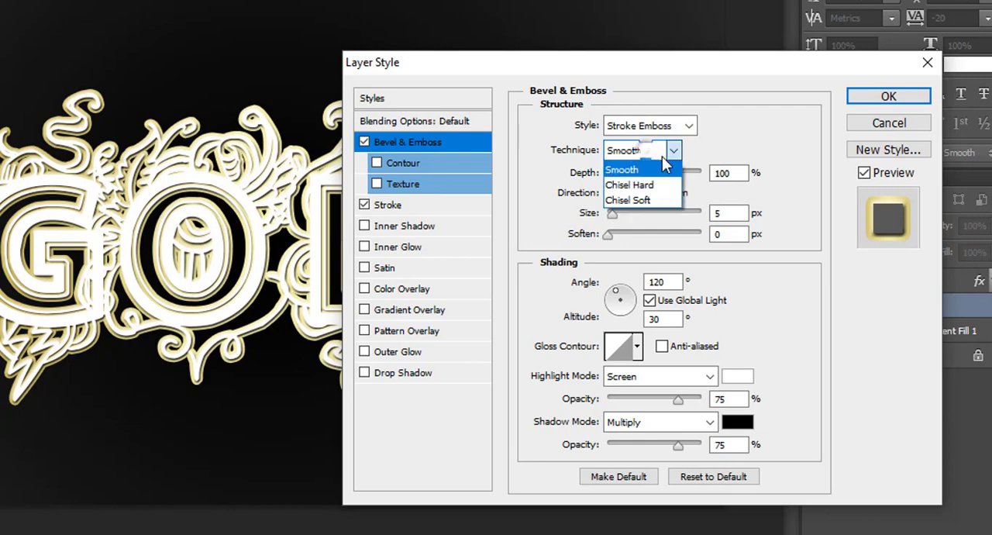
pyautogui.click(654, 186)
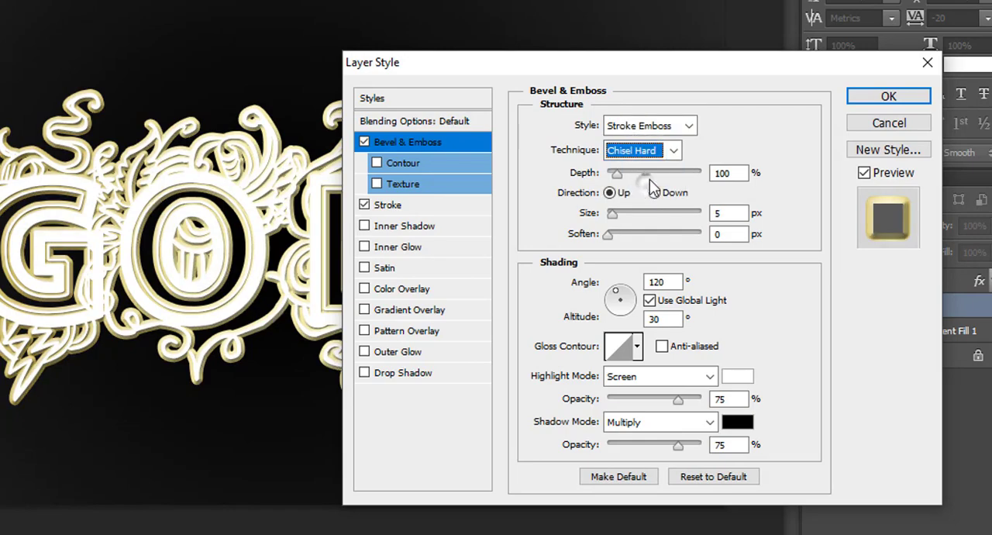
# Set the stroke bevel's size to 8 px and give it the double-peaked gloss contour with anti-aliasing.
pyautogui.doubleClick(718, 213)
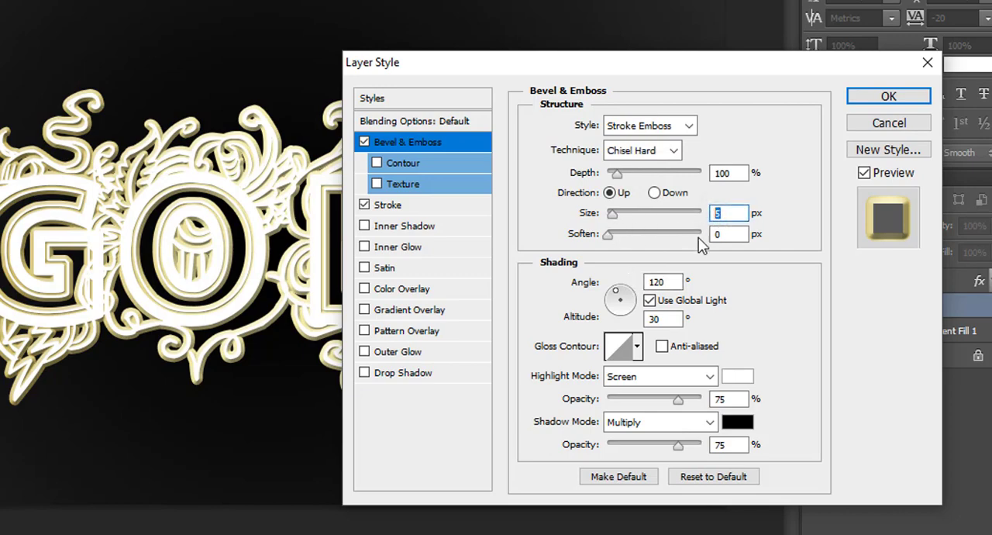
pyautogui.write('8')
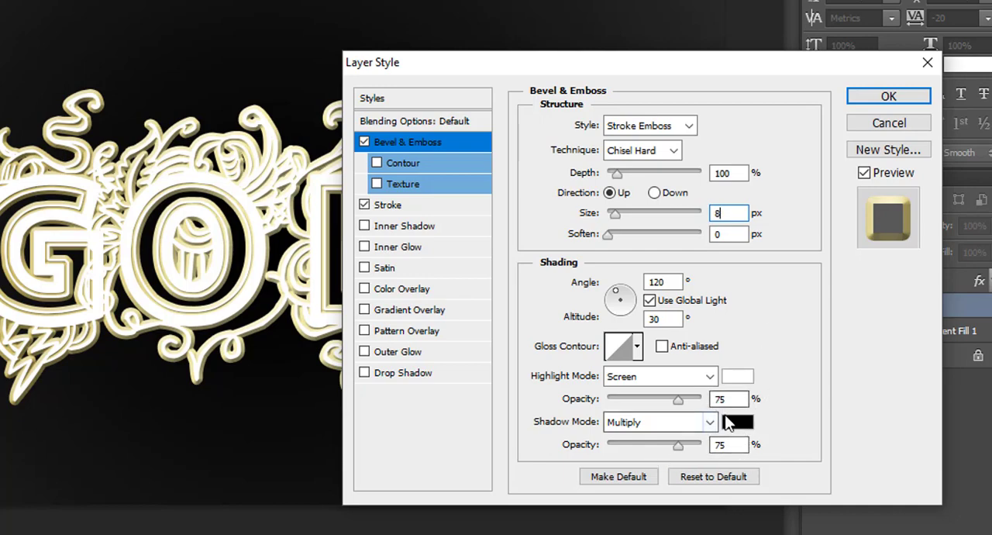
pyautogui.click(637, 346)
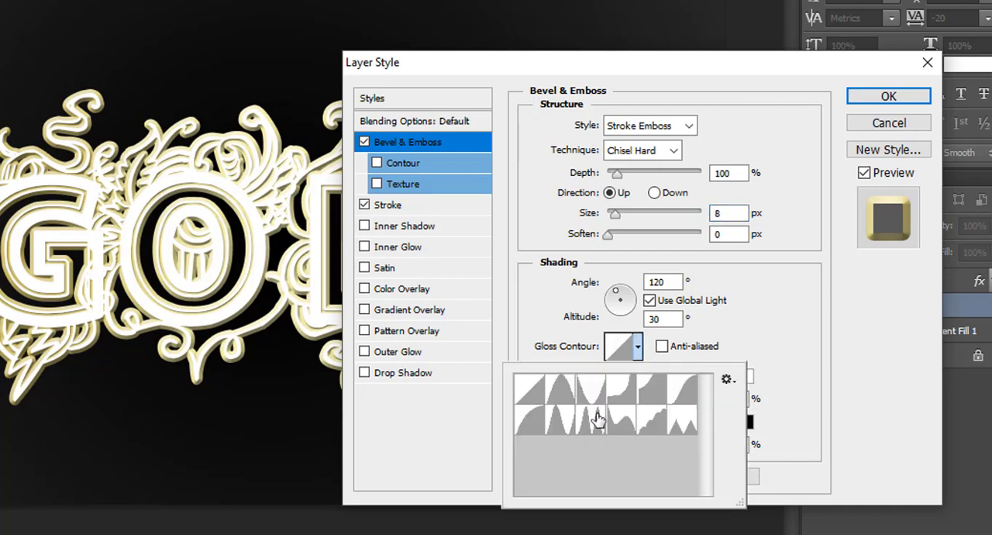
pyautogui.click(597, 418)
pyautogui.click(637, 349)
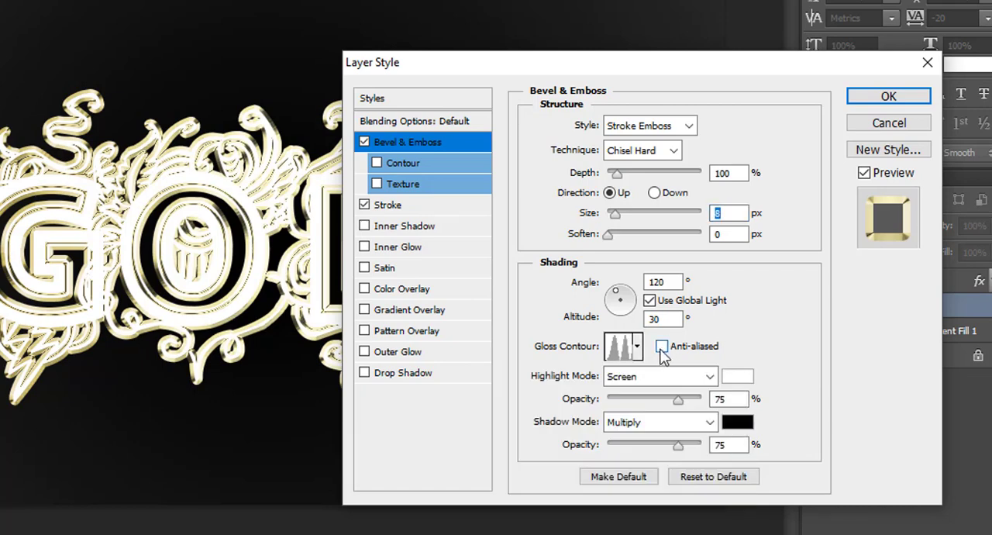
pyautogui.click(661, 347)
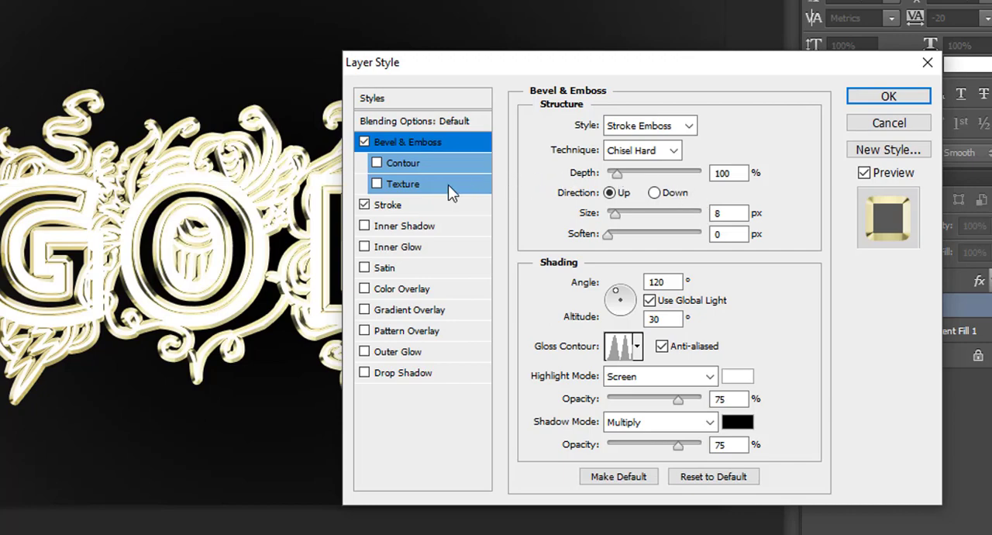
# Enable the bevel's Contour option, set its depth to 134% and apply the layer style.
pyautogui.click(378, 162)
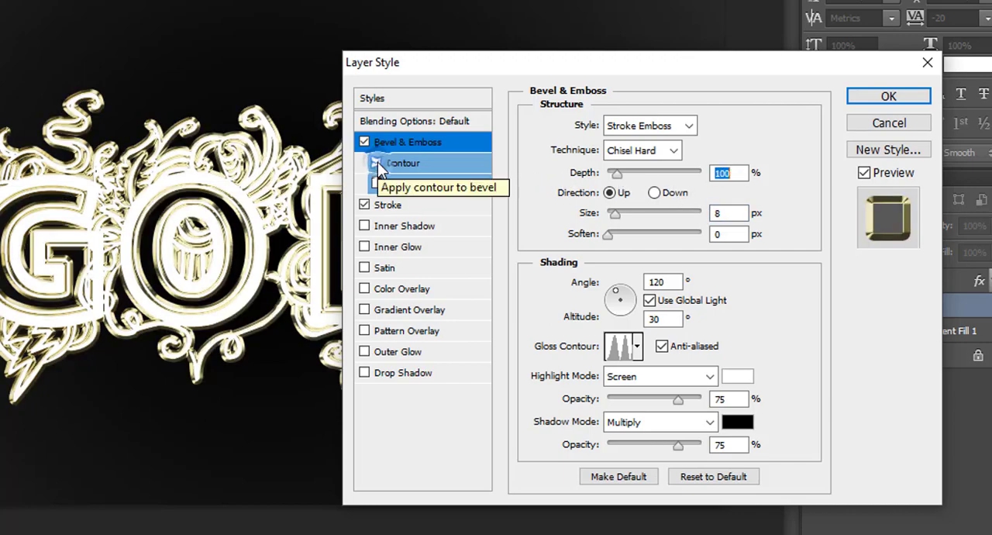
pyautogui.moveTo(615, 170); pyautogui.dragTo(620, 170)
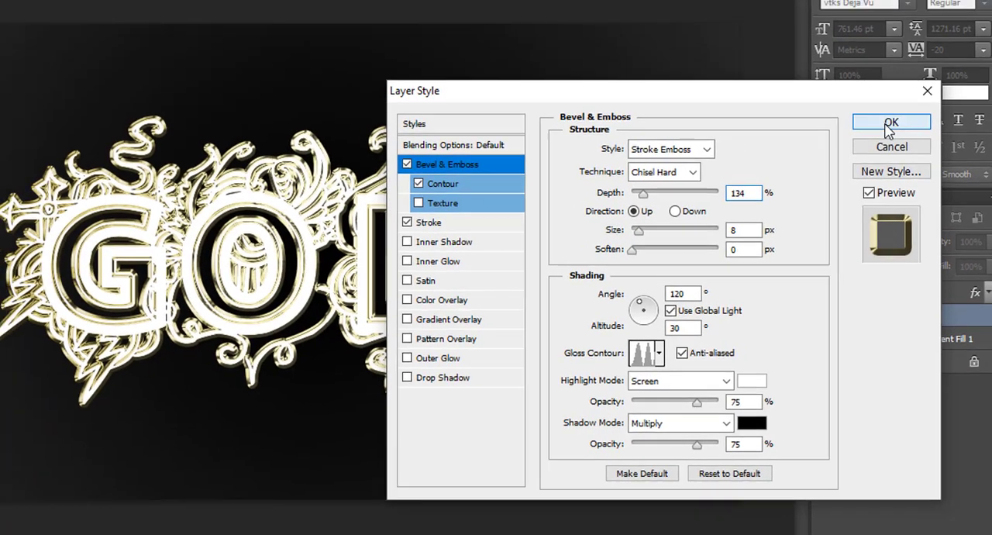
pyautogui.click(888, 97)
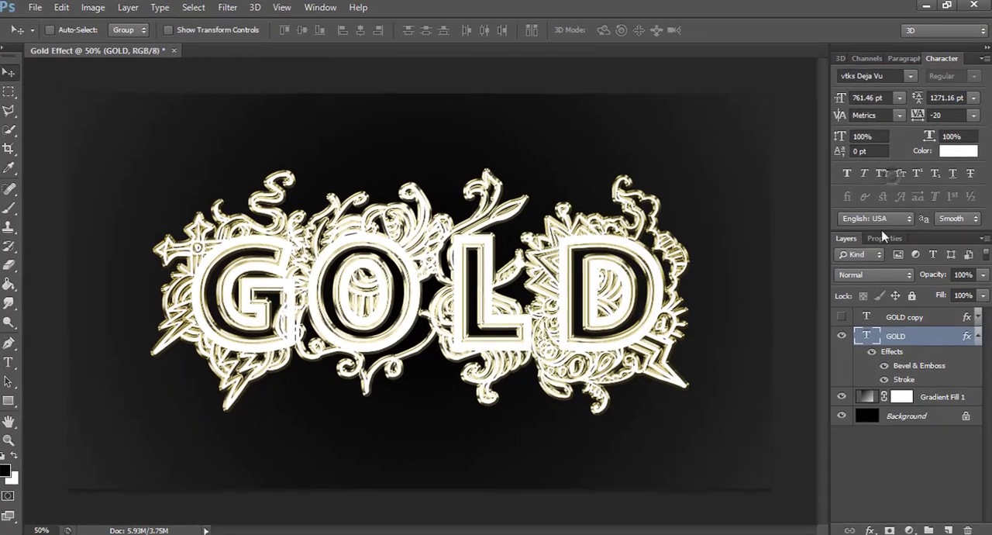
# Show the GOLD copy layer again and collapse the GOLD layer's effects list.
pyautogui.click(843, 319)
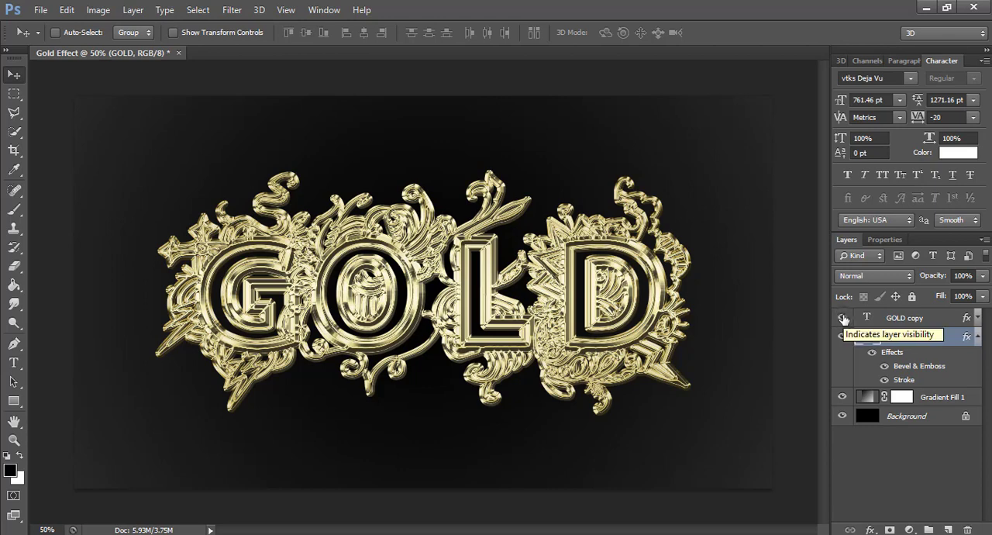
pyautogui.click(979, 339)
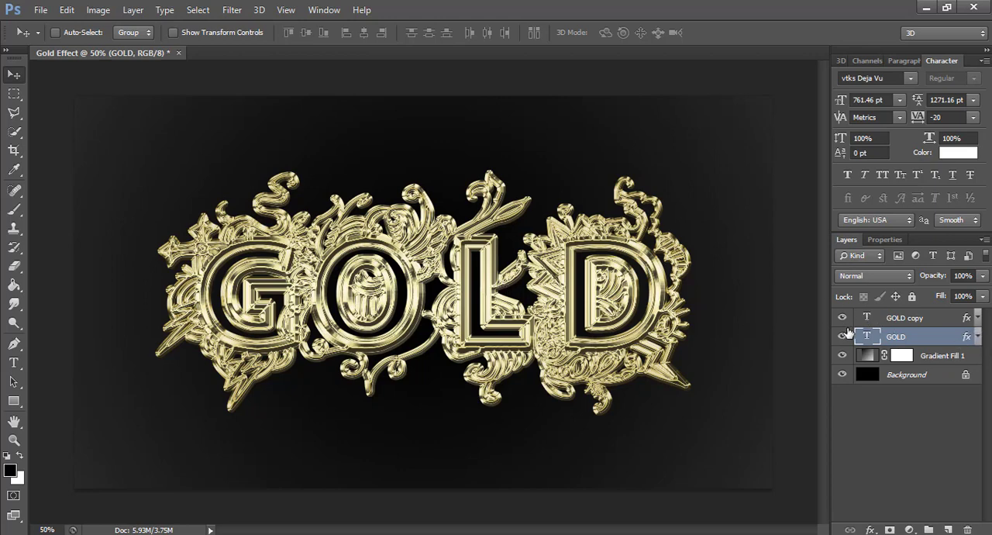
# Add an Inner Glow effect to the GOLD copy layer with the Multiply blend mode.
pyautogui.doubleClick(941, 320)
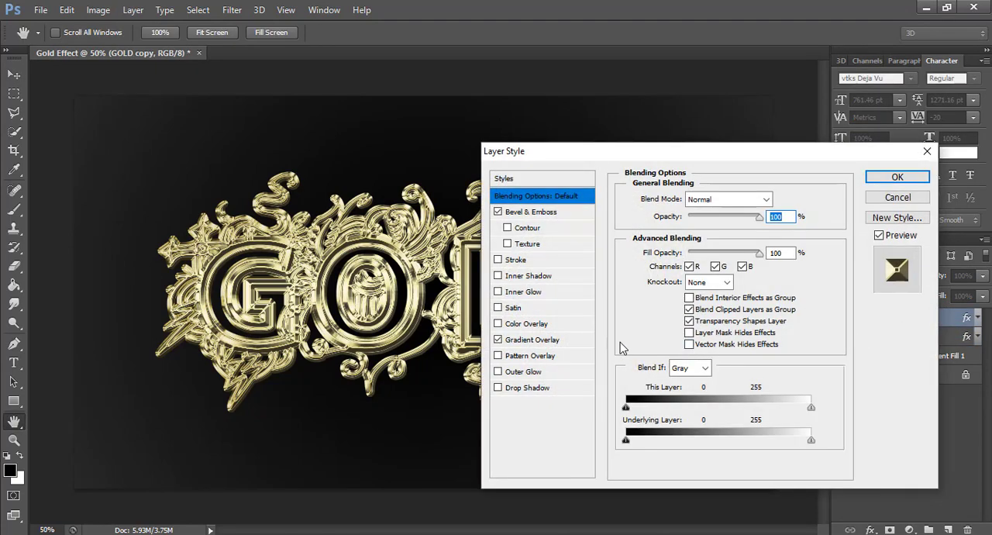
pyautogui.click(557, 293)
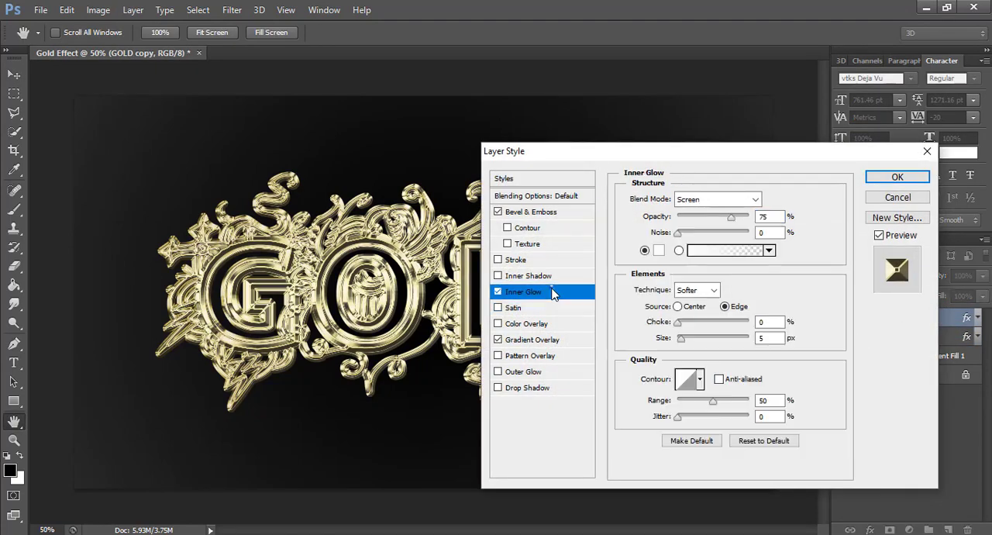
pyautogui.click(710, 200)
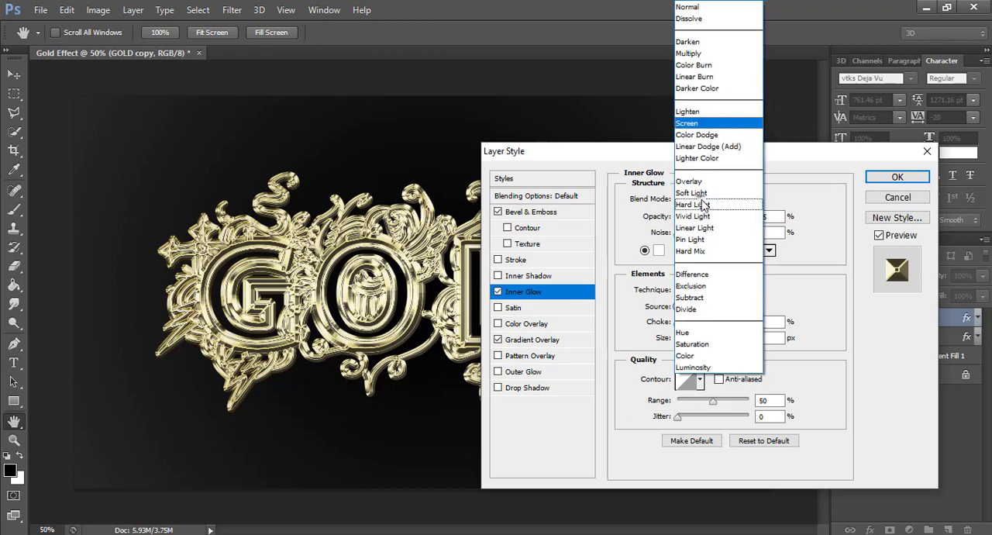
pyautogui.click(698, 53)
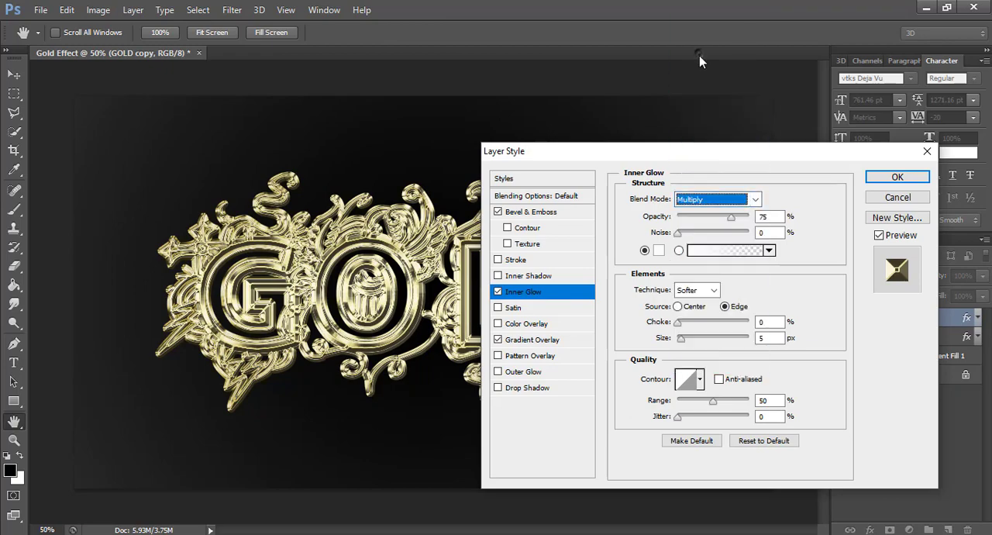
# Set the inner glow's color to golden brown c49736 and its opacity to 49%.
pyautogui.click(659, 250)
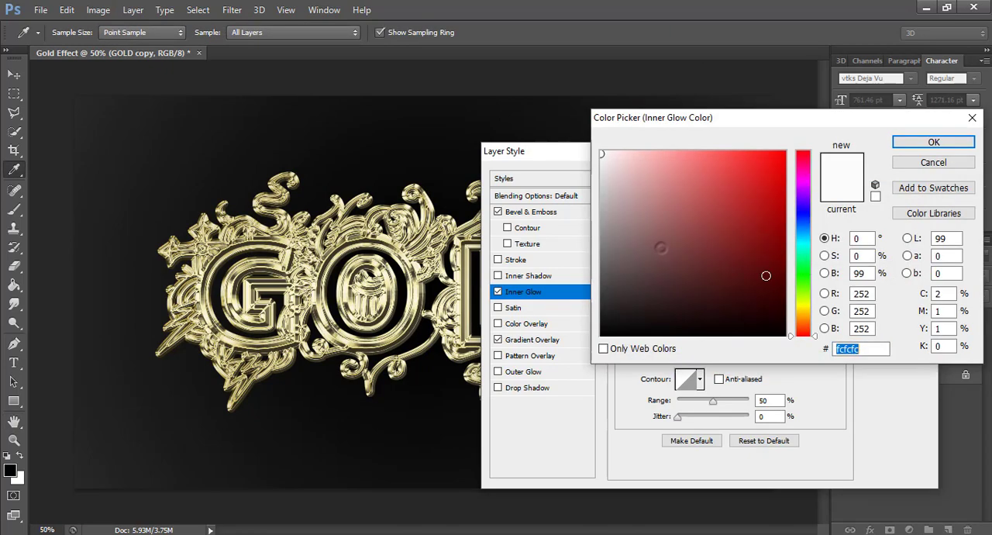
pyautogui.moveTo(811, 307); pyautogui.dragTo(812, 314)
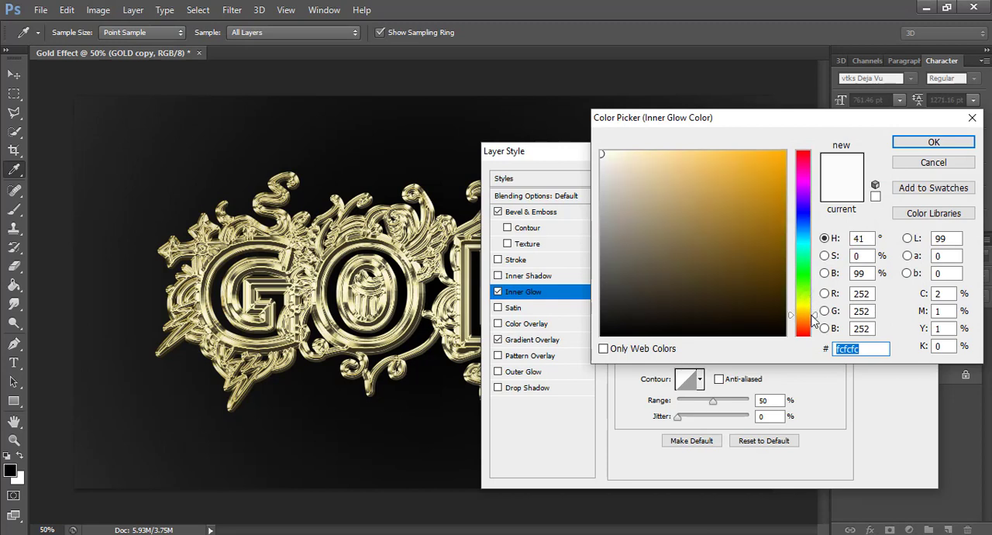
pyautogui.click(735, 193)
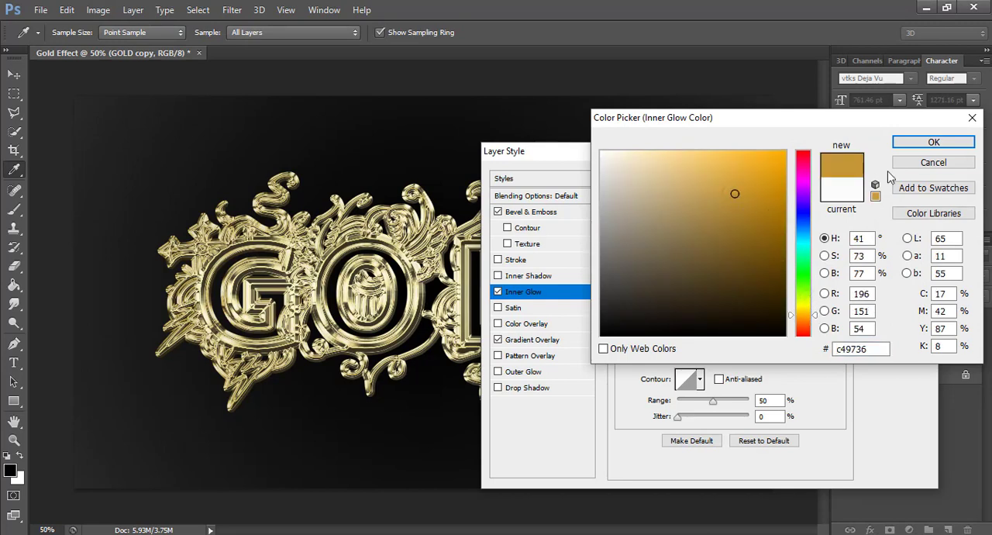
pyautogui.click(934, 142)
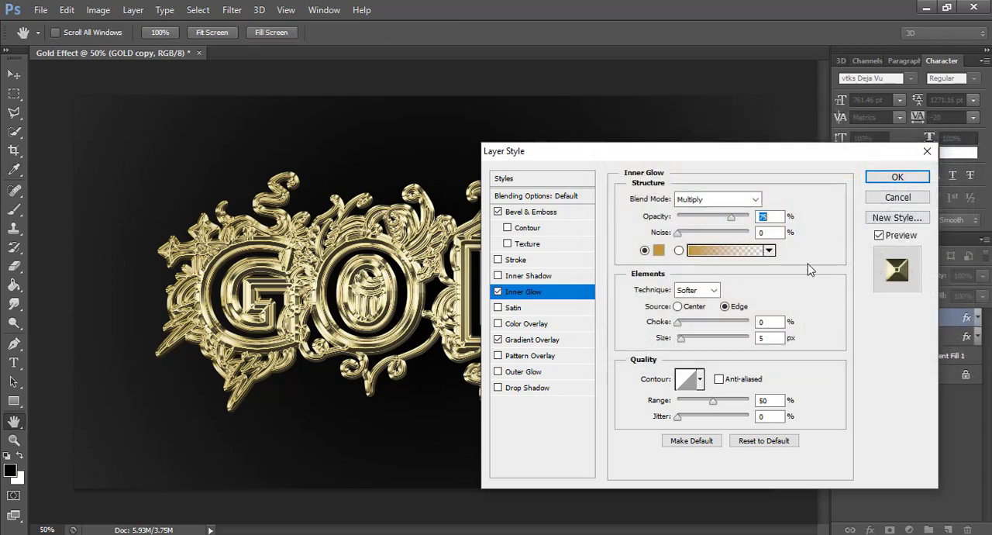
pyautogui.moveTo(718, 222); pyautogui.dragTo(717, 223)
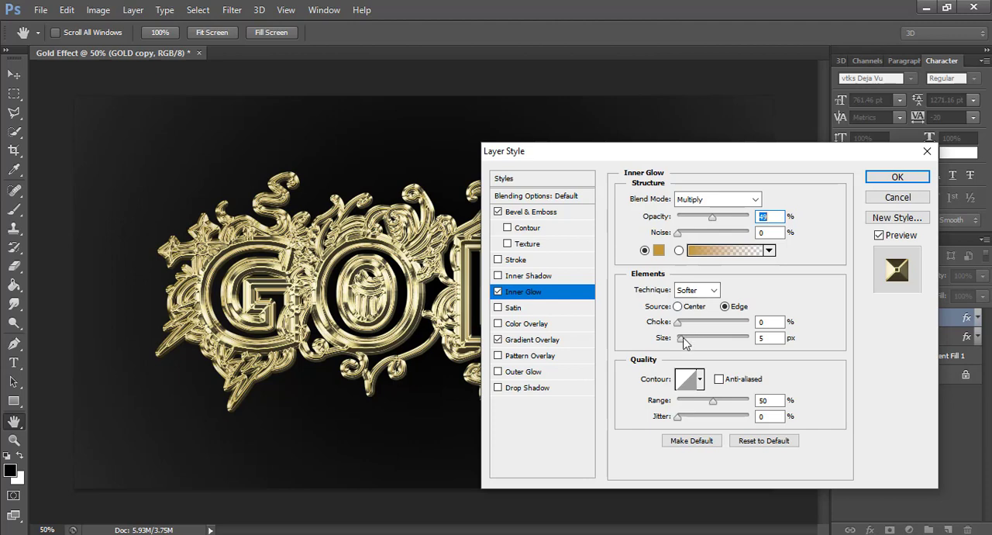
# Set the inner glow's size to 24 px and its range to 59%, and apply the layer style.
pyautogui.moveTo(683, 339)
pyautogui.mouseDown()
pyautogui.moveTo(739, 340)
pyautogui.moveTo(667, 343)
pyautogui.moveTo(706, 342)
pyautogui.moveTo(688, 338)
pyautogui.mouseUp()
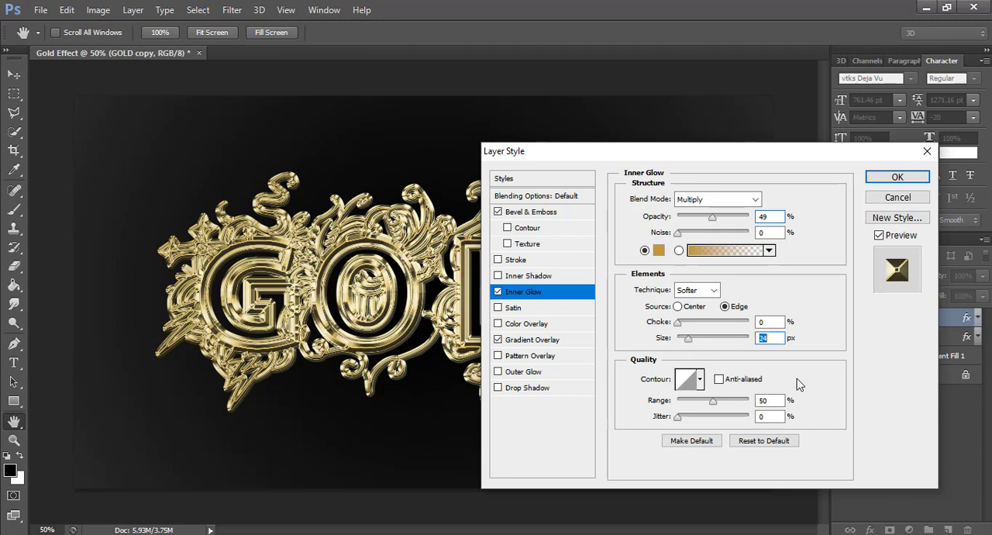
pyautogui.moveTo(712, 400)
pyautogui.mouseDown()
pyautogui.moveTo(753, 395)
pyautogui.moveTo(732, 390)
pyautogui.moveTo(719, 408)
pyautogui.mouseUp()
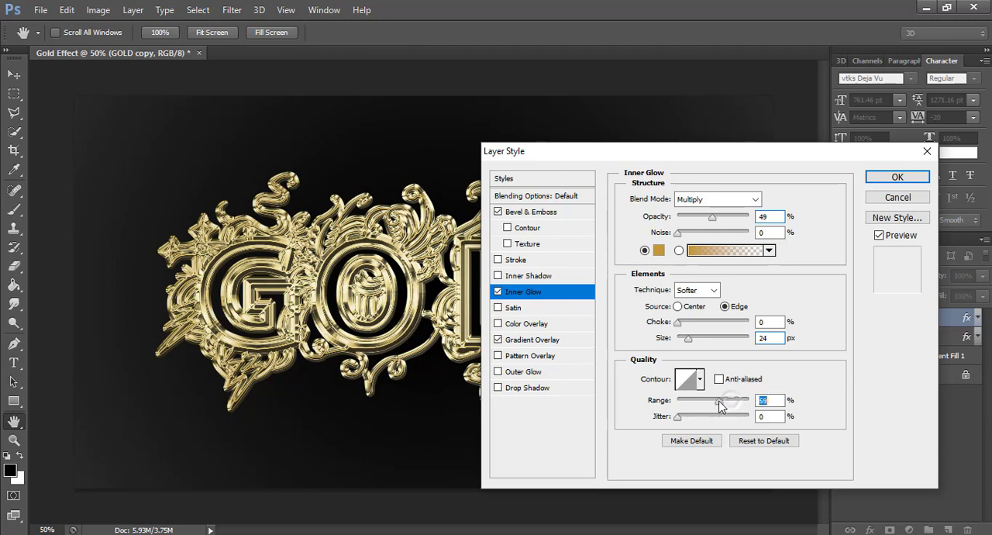
pyautogui.click(897, 177)
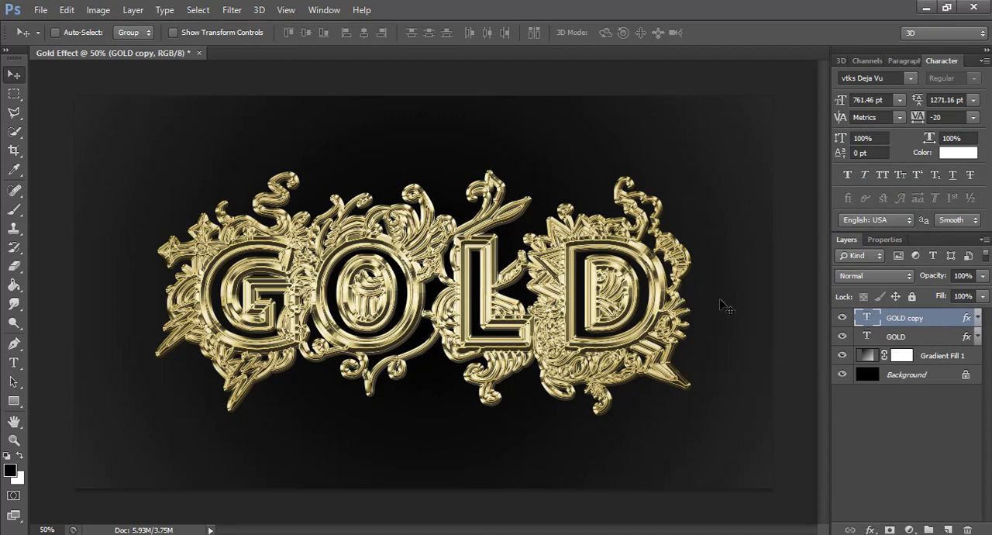
# Deselect all layers and compare the artwork with the Gradient Fill 1 layer hidden and shown again.
pyautogui.click(907, 428)
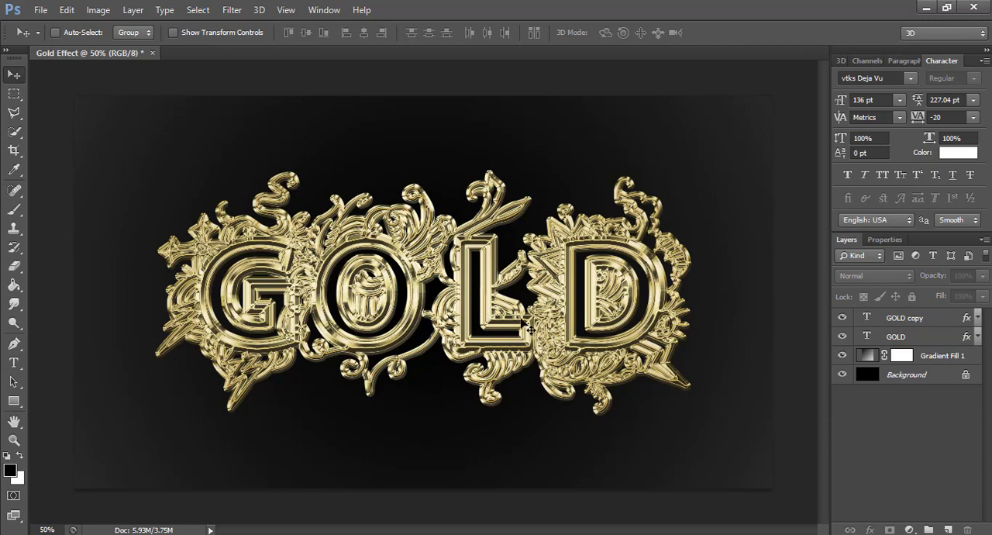
pyautogui.click(843, 356)
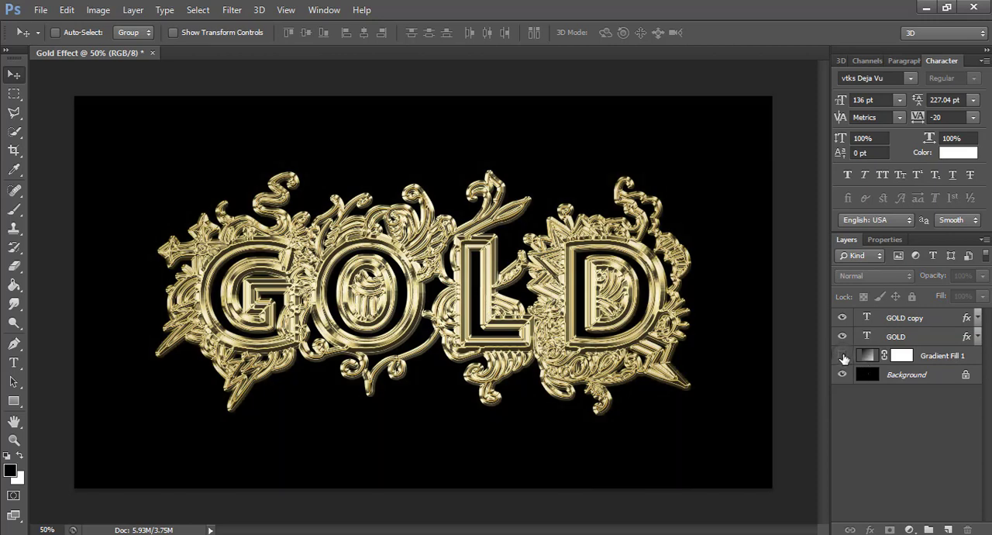
pyautogui.click(842, 356)
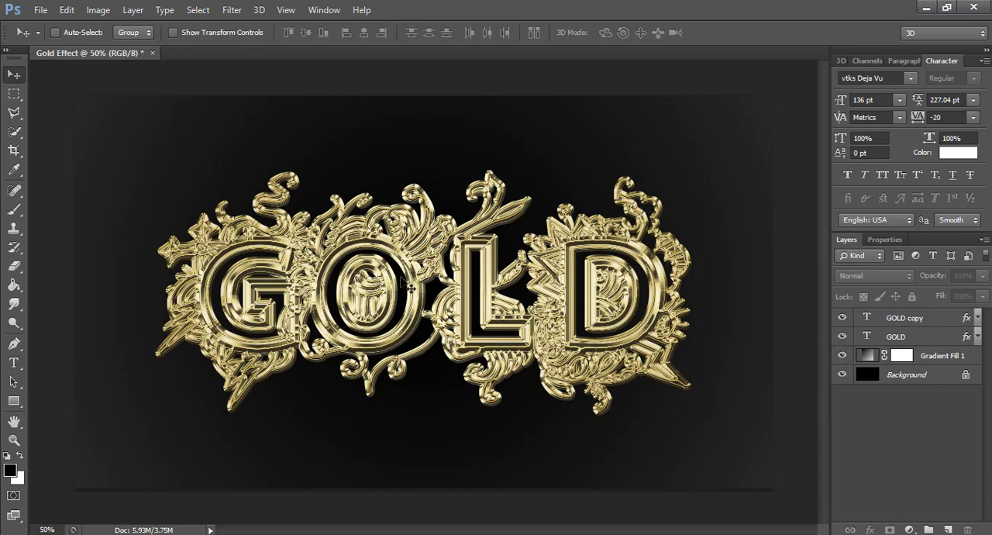
pyautogui.scroll(2, 409, 289)
pyautogui.scroll(-2, 408, 288)
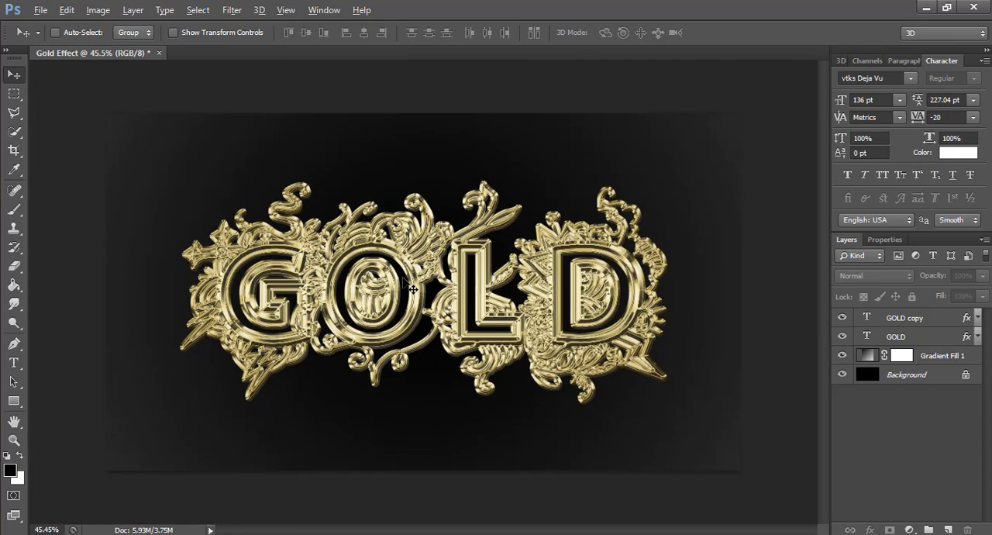
pyautogui.scroll(1, 411, 289)
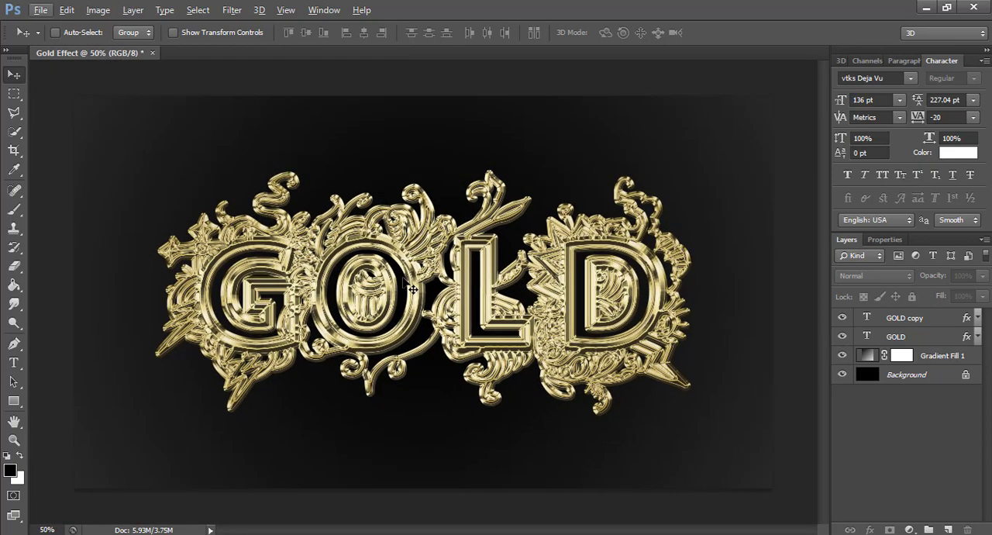
# Hide and reshow the GOLD and GOLD copy layers in turn to compare their effects, and minimize the window.
pyautogui.click(843, 336)
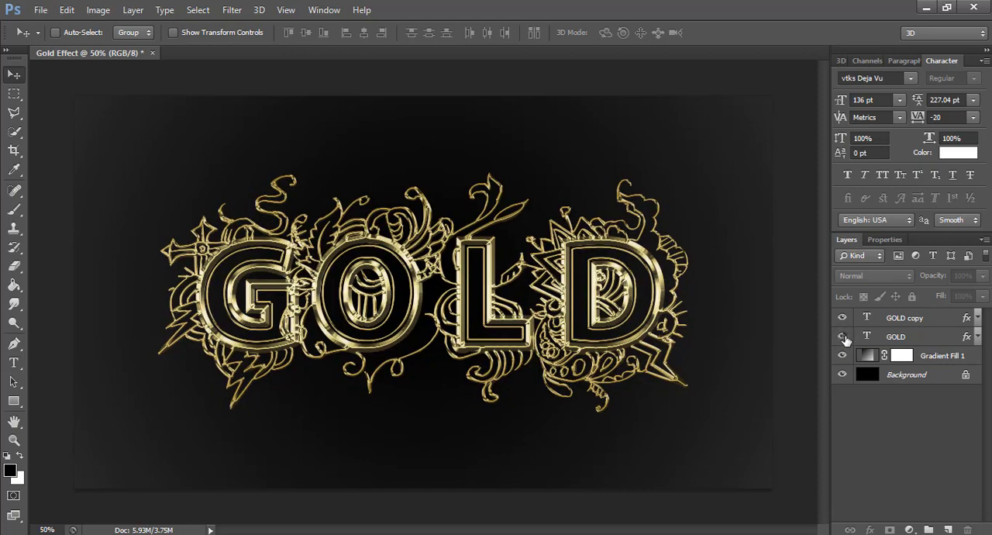
pyautogui.click(843, 336)
pyautogui.click(845, 317)
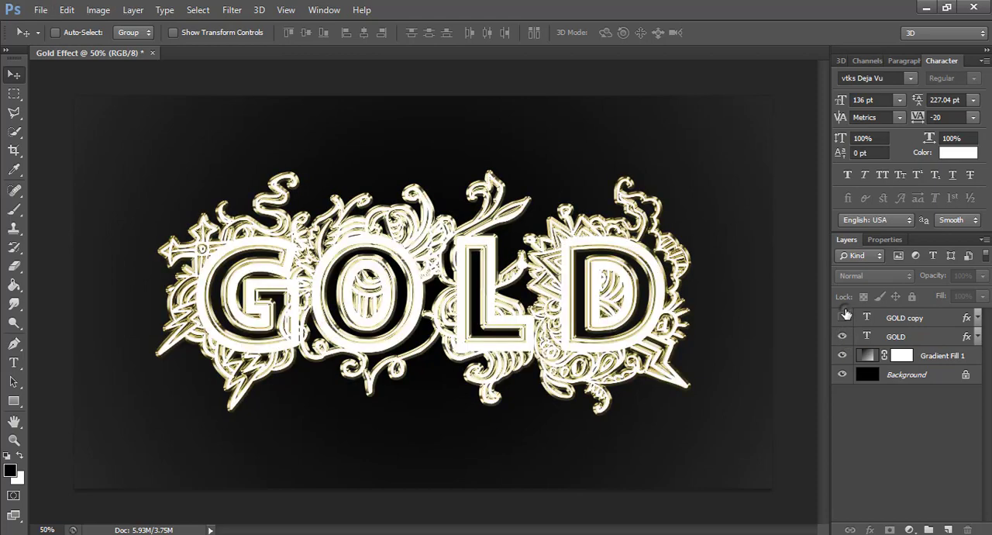
pyautogui.click(843, 318)
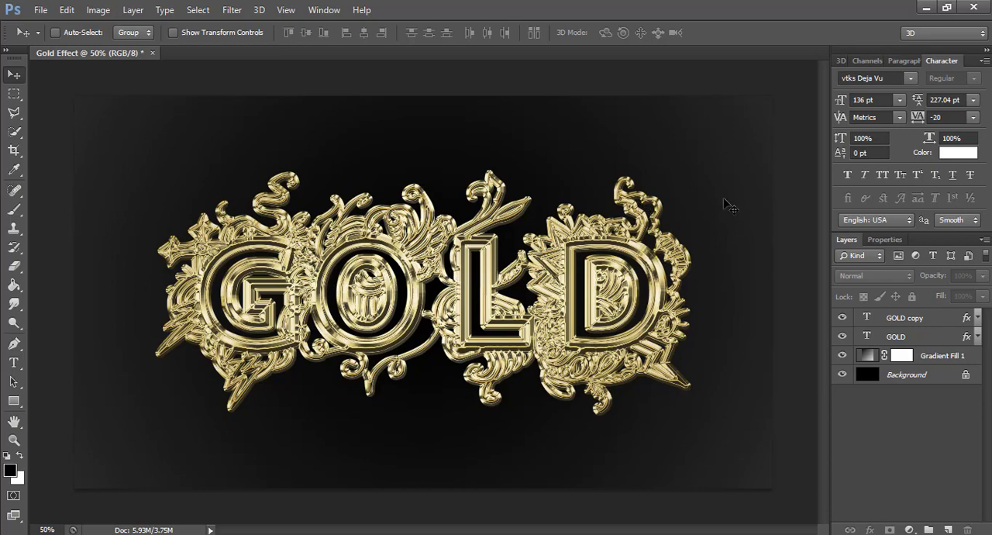
pyautogui.click(926, 10)
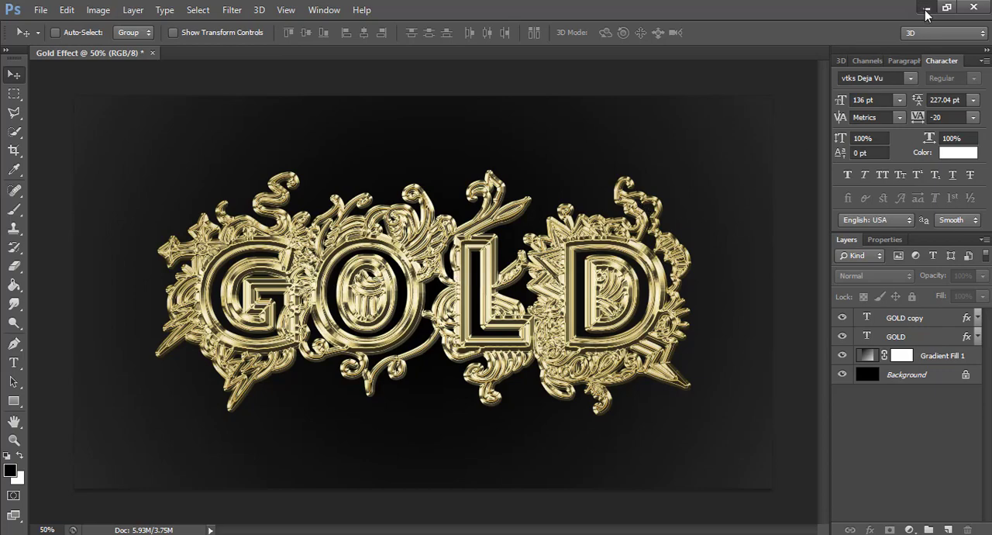